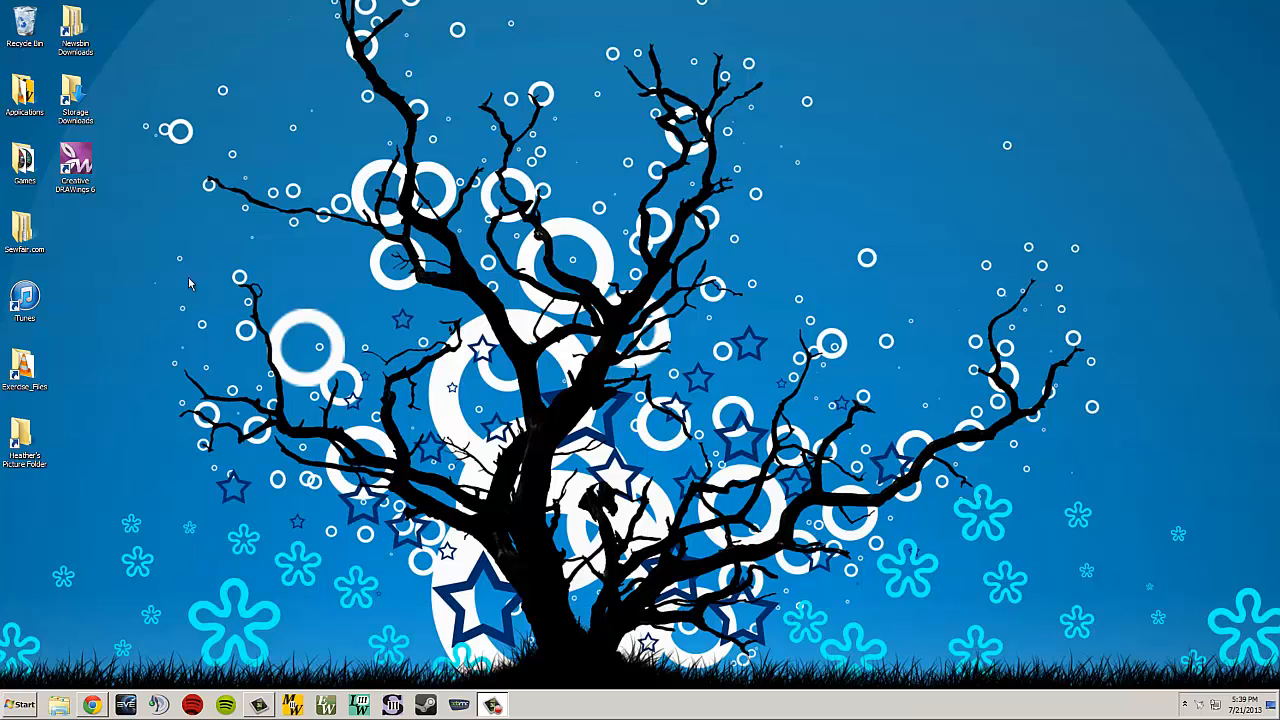
Launch Creative DRAWings 6 and start a new design on the Cotton 2 fabric
click(88, 190)
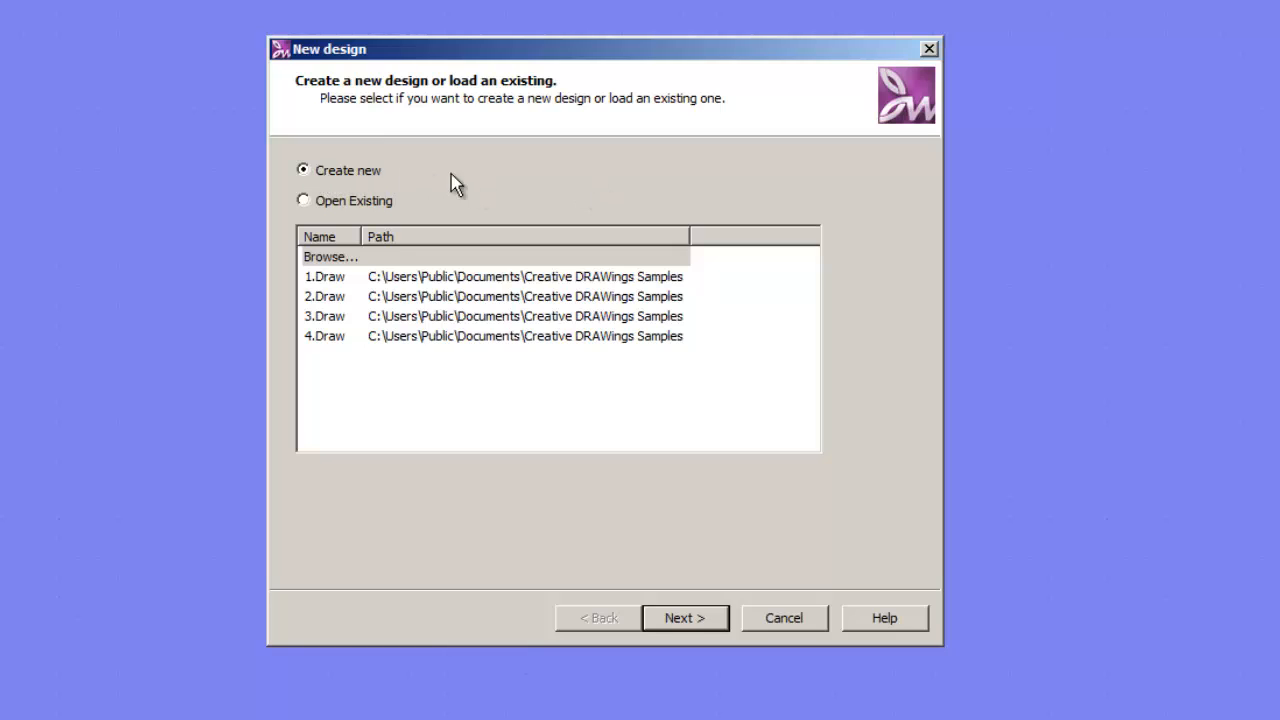
click(683, 619)
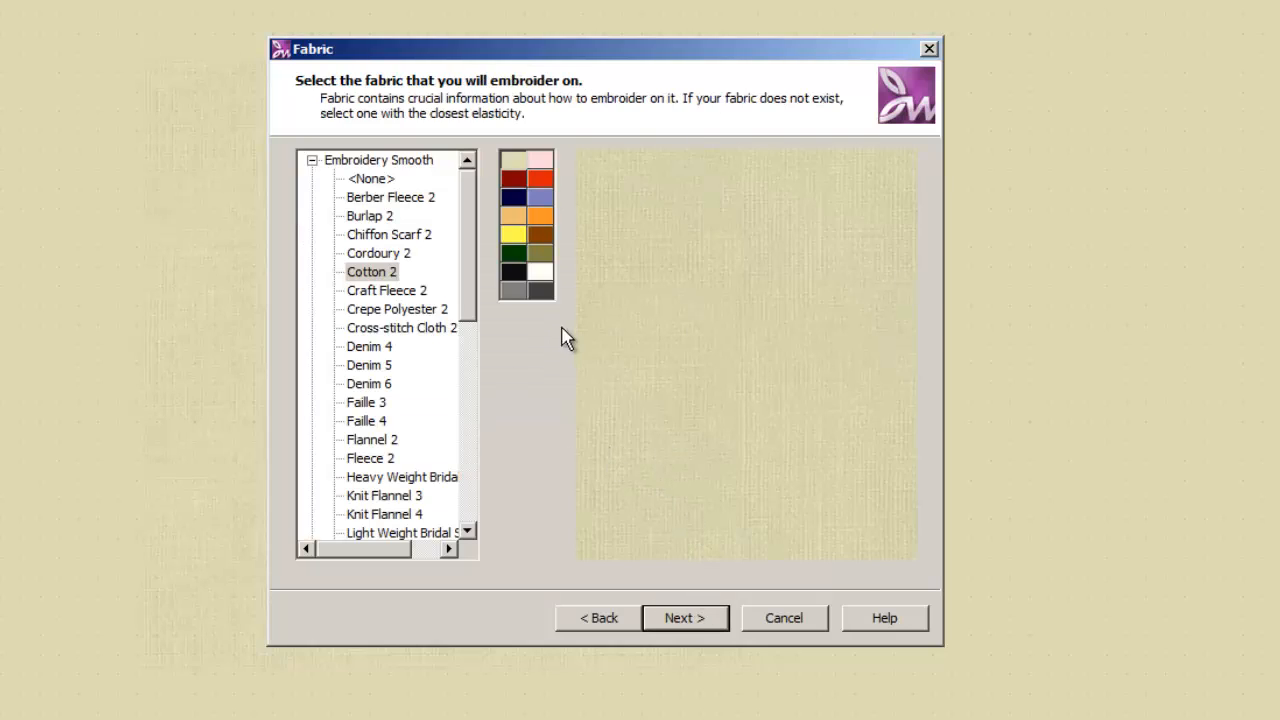
mouse_move(470, 283)
mouse_down()
mouse_move(457, 371)
mouse_move(466, 280)
mouse_up()
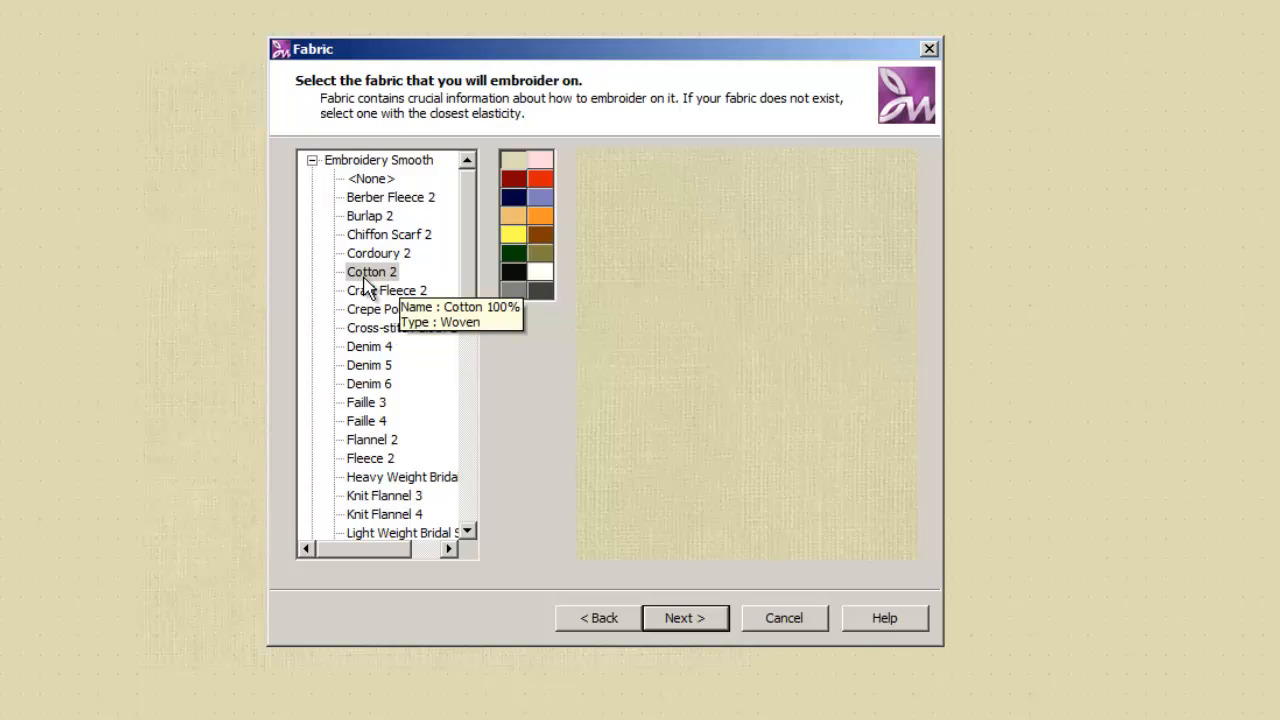
click(690, 622)
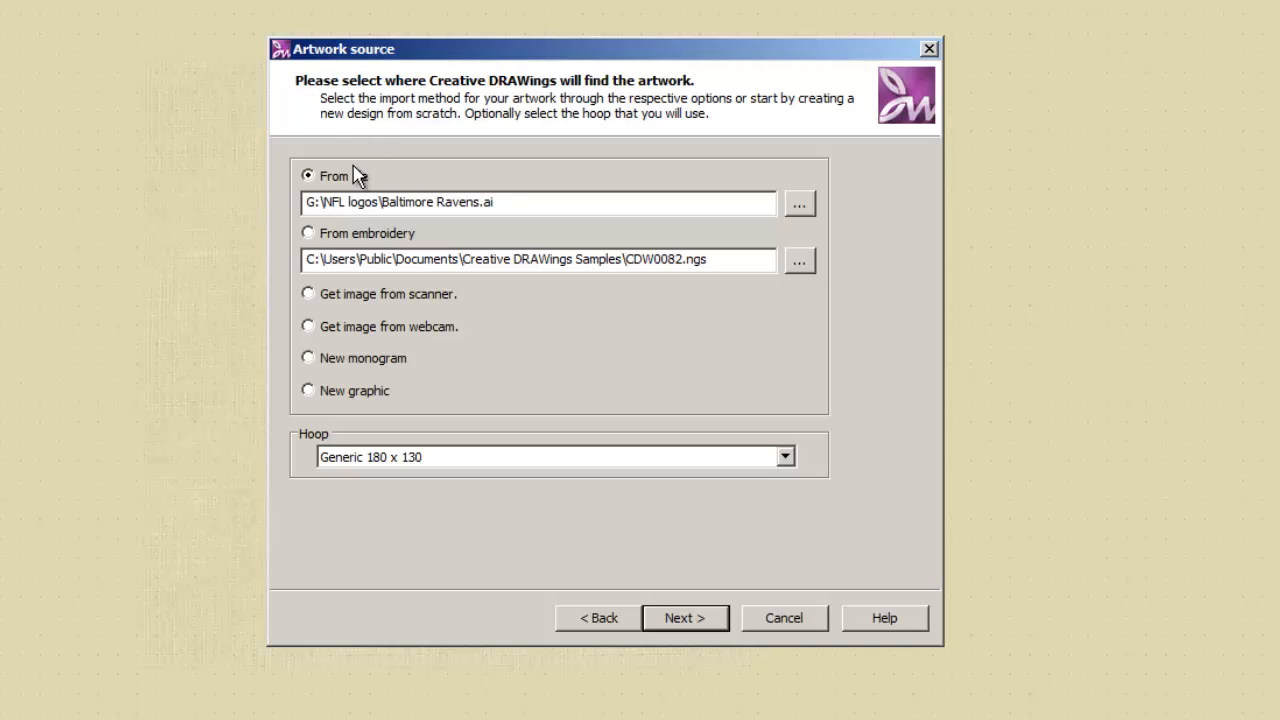
Choose a new graphic as the artwork source with the Generic 180 x 130 hoop and finish creating the design
click(312, 391)
click(787, 458)
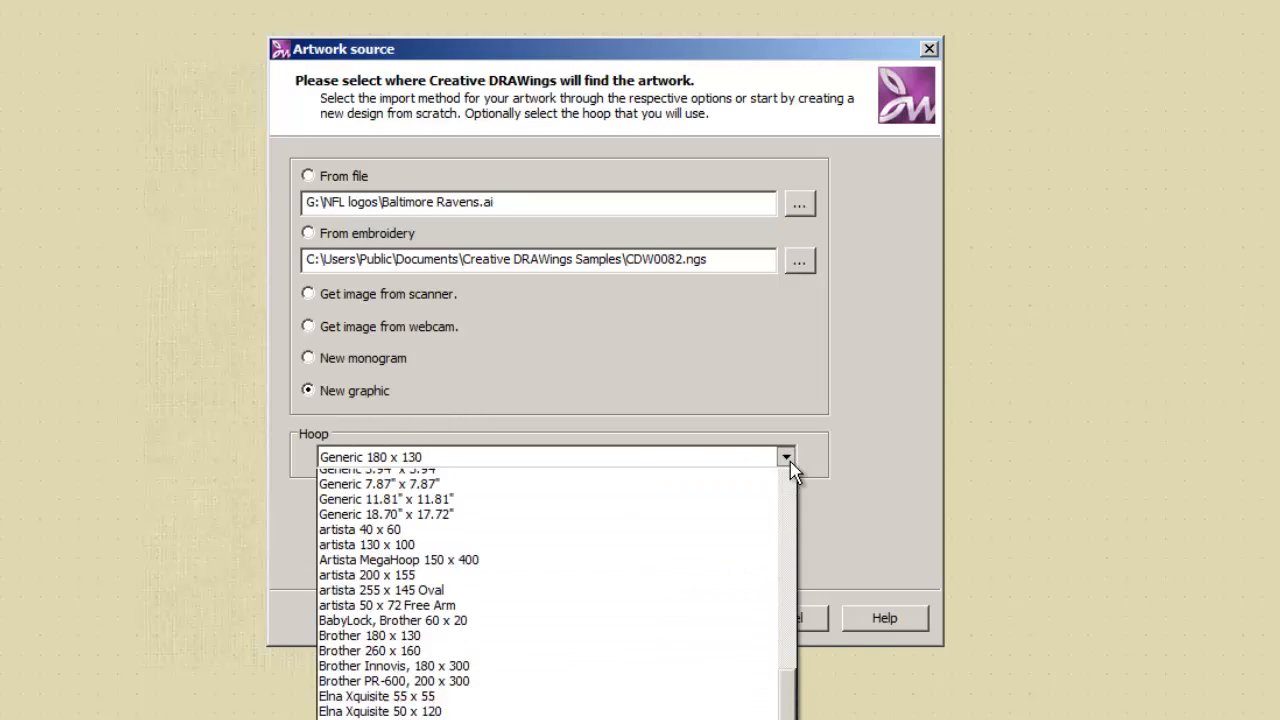
click(680, 398)
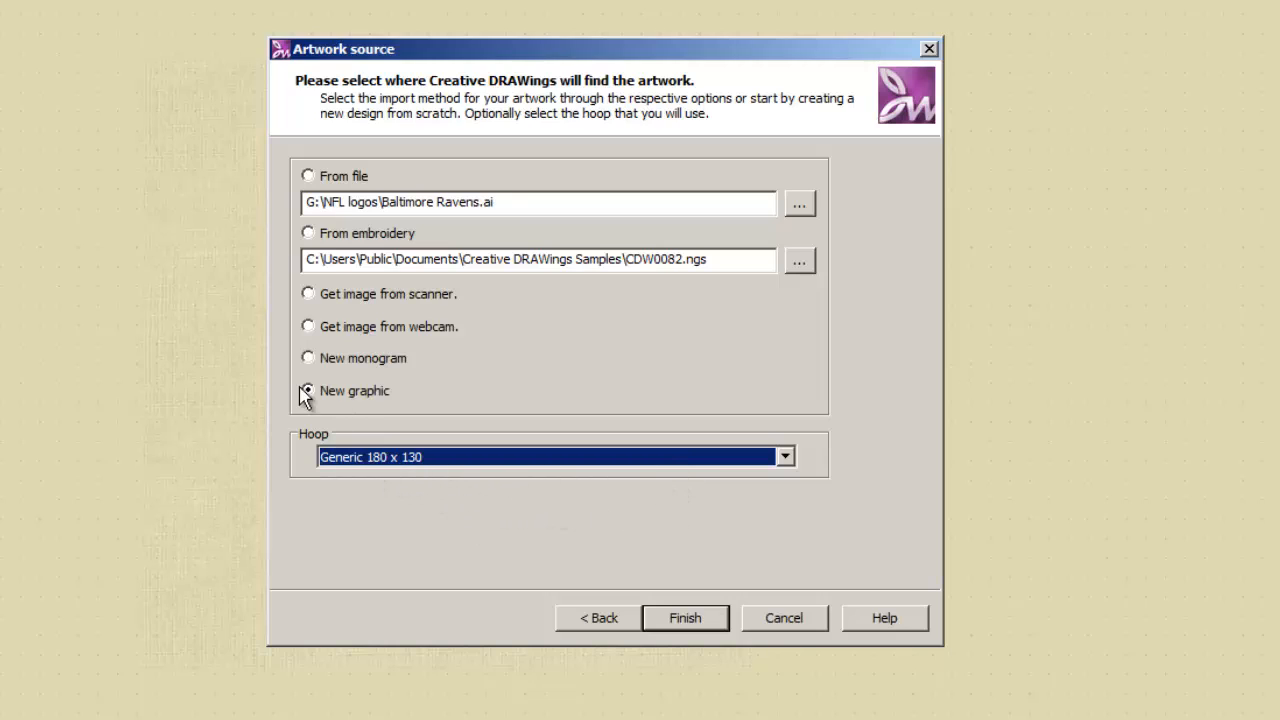
click(700, 620)
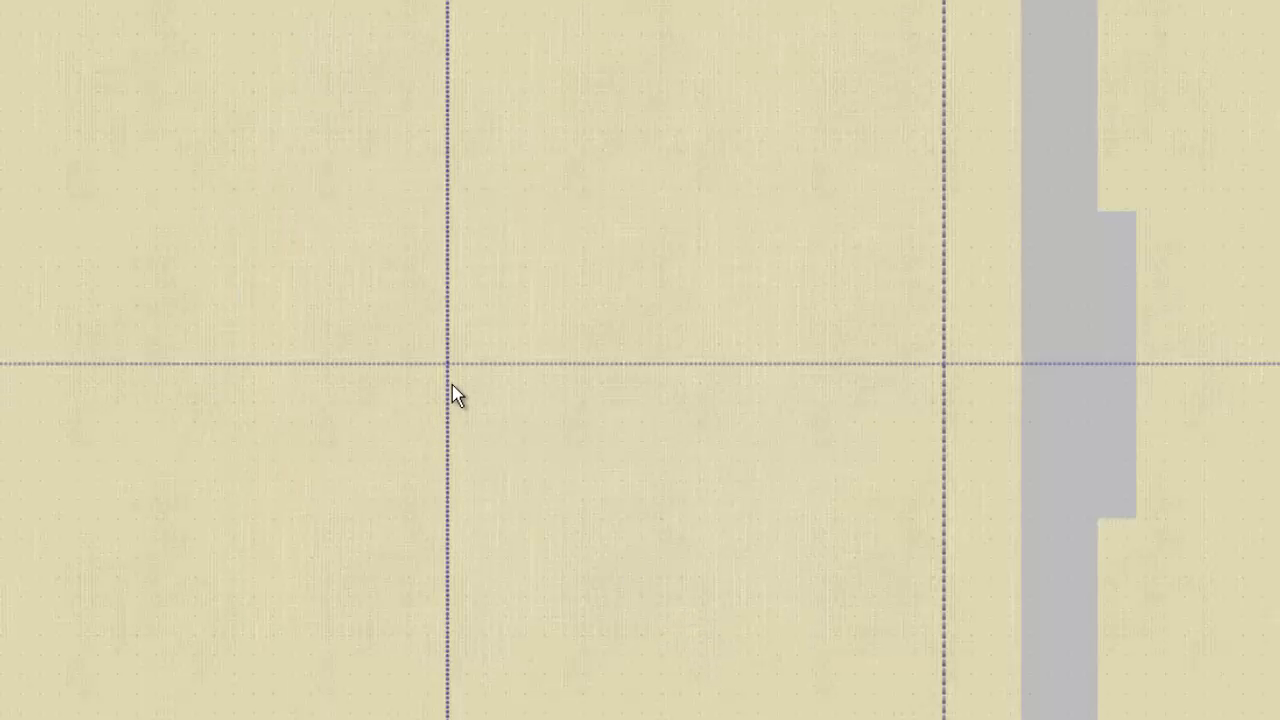
Examine the empty hoop workspace at closer and wider magnifications
scroll(452, 383, down, 5)
scroll(452, 383, up, 5)
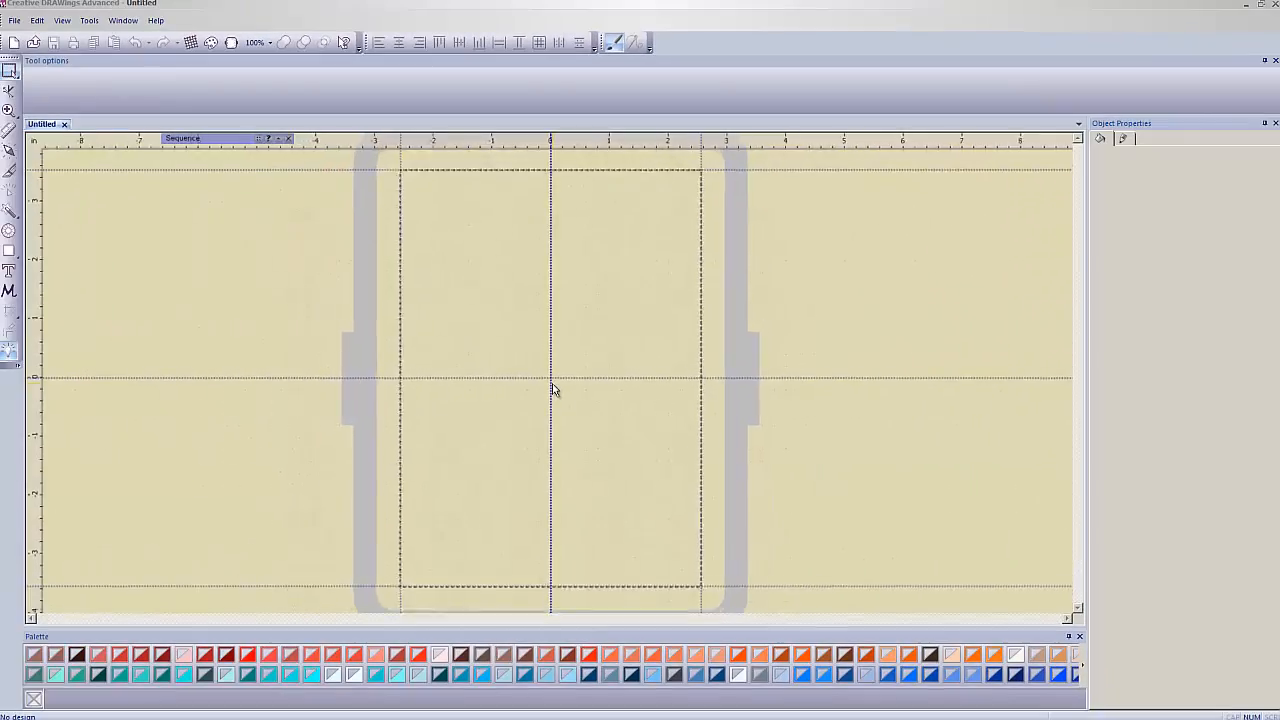
scroll(459, 383, down, 3)
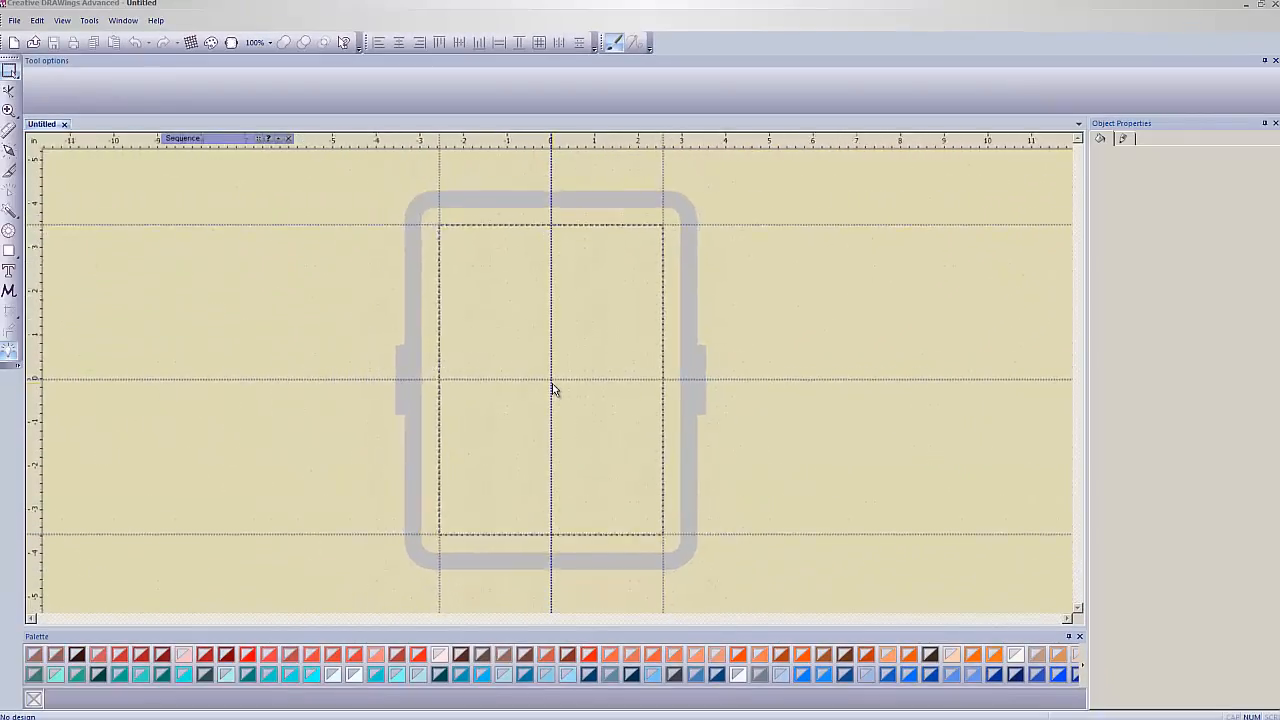
scroll(555, 390, up, 4)
scroll(555, 390, down, 4)
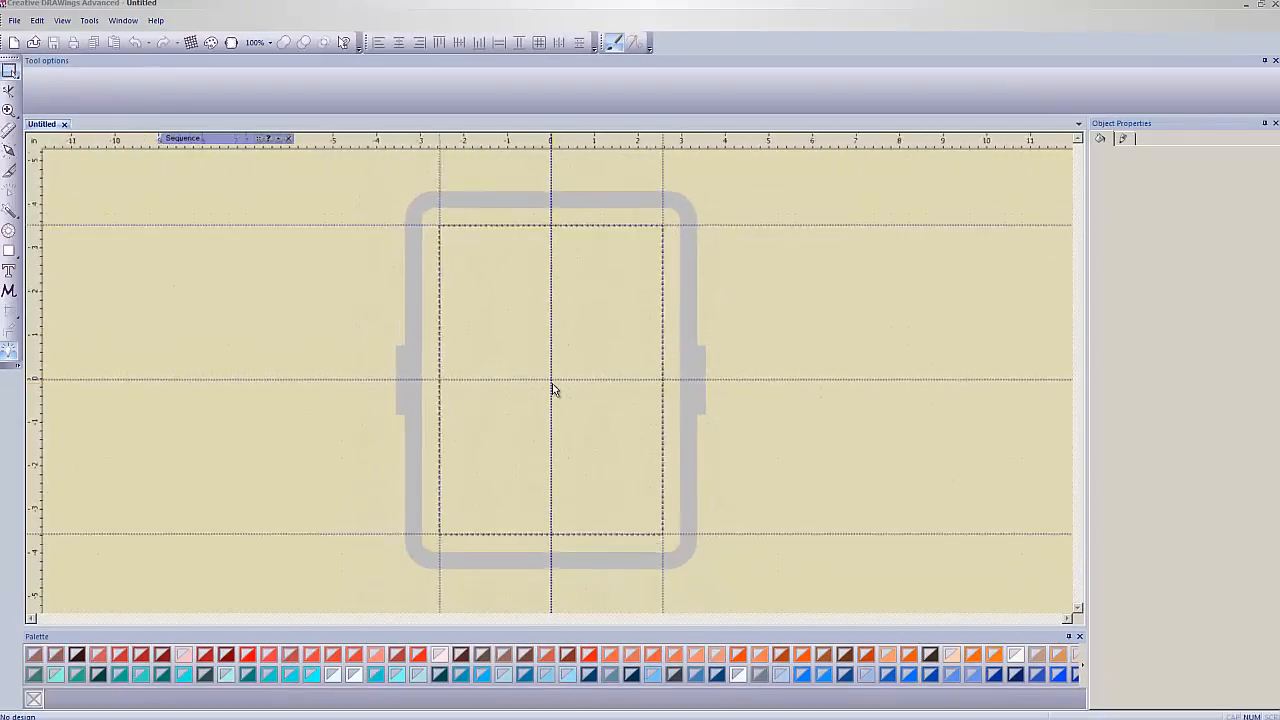
scroll(555, 390, up, 4)
scroll(555, 390, down, 3)
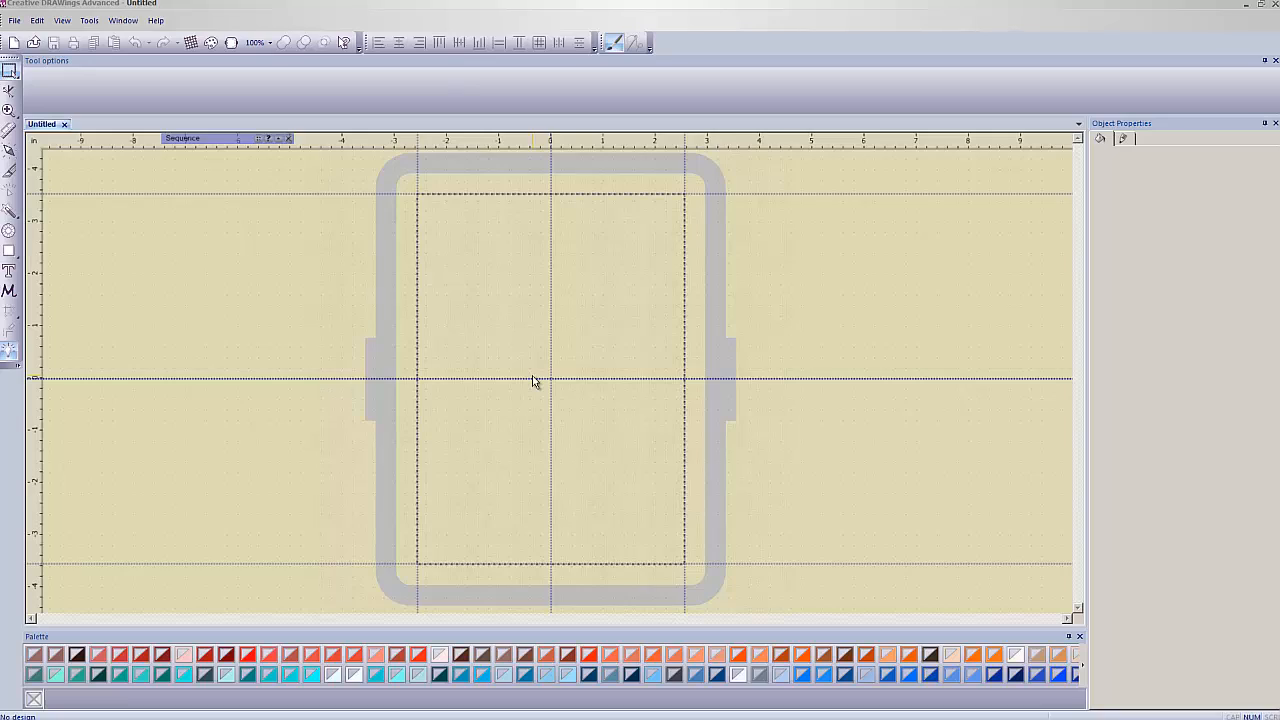
scroll(533, 381, down, 1)
scroll(534, 380, up, 3)
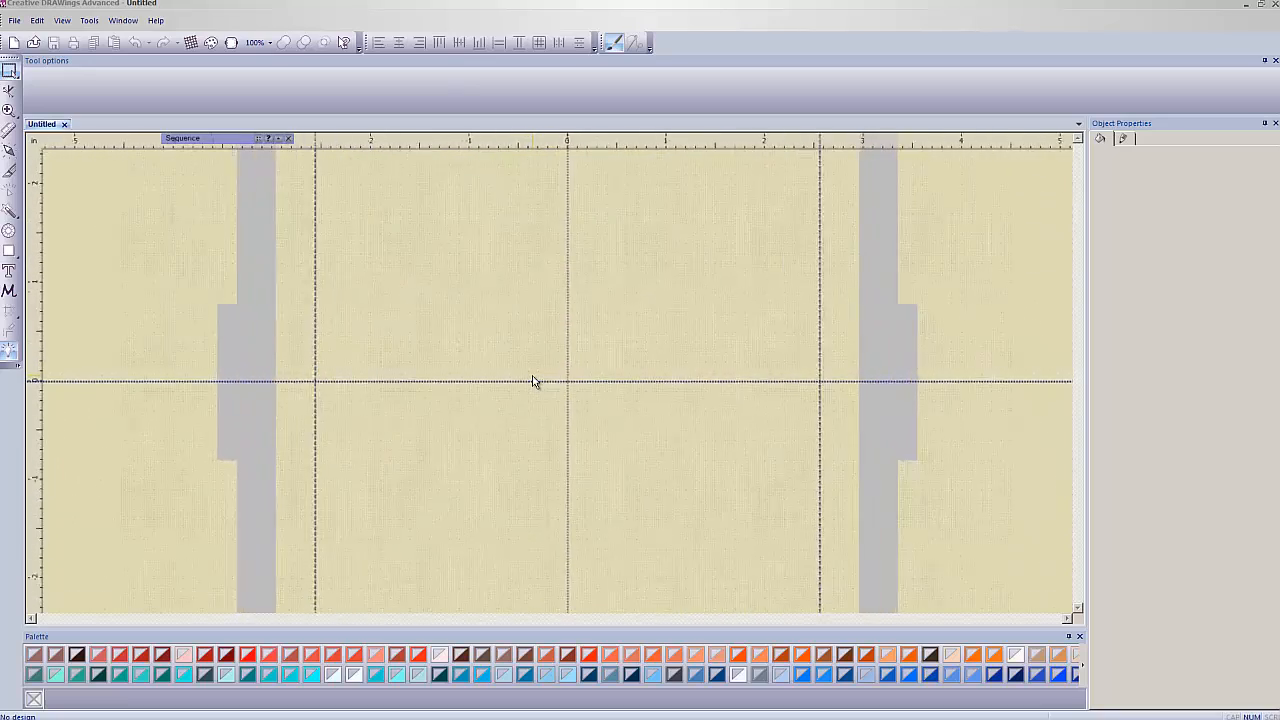
scroll(534, 380, down, 1)
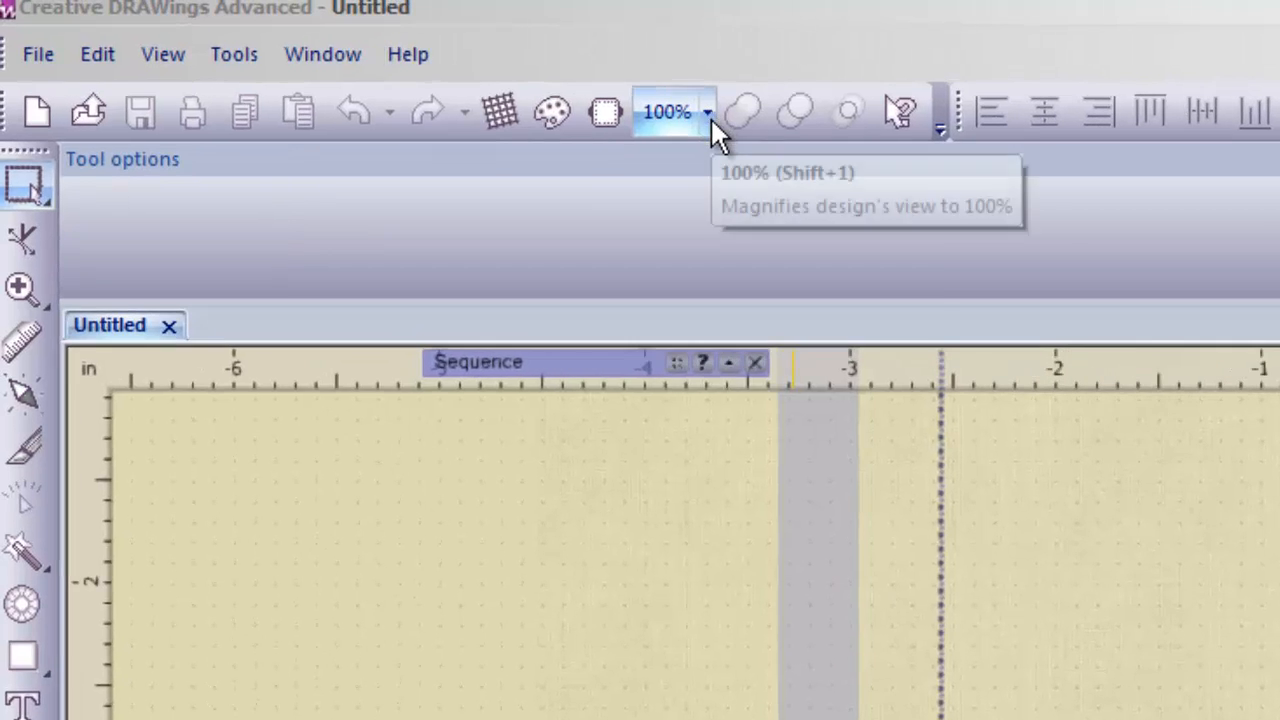
View the workspace at 125%, 100% and 75% magnification, ending with the whole hoop in view
click(416, 66)
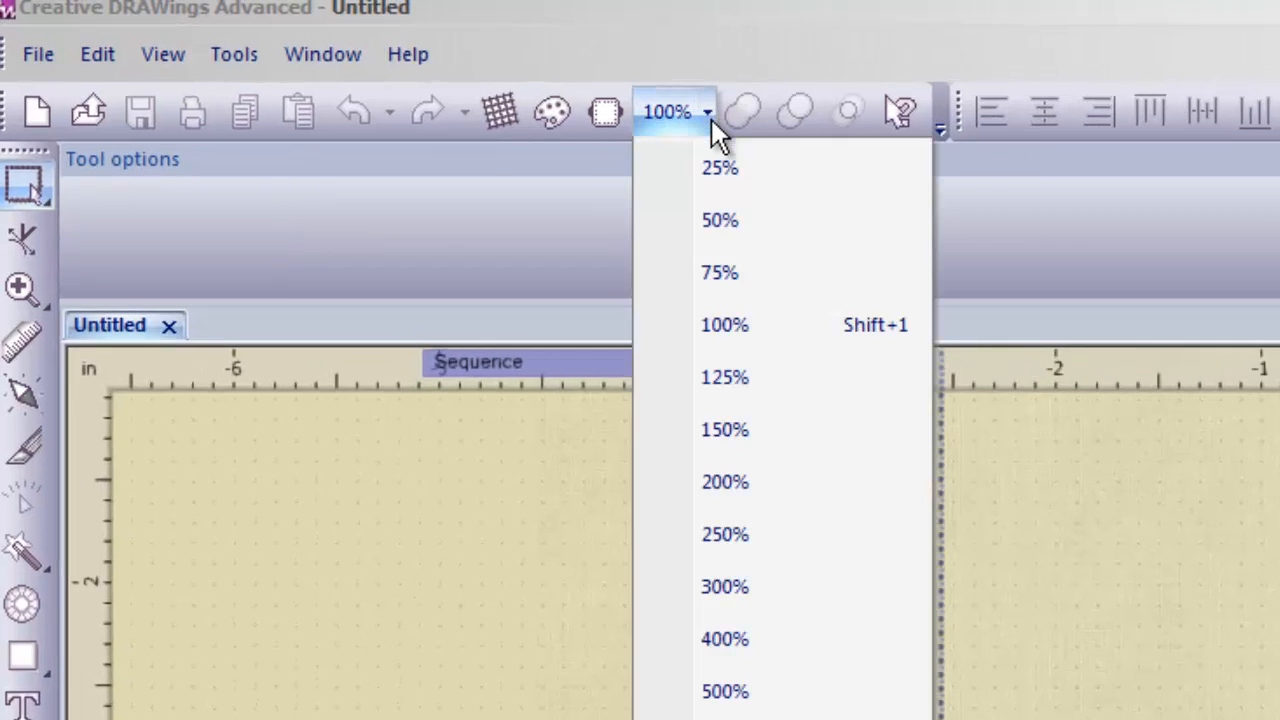
click(758, 375)
click(703, 115)
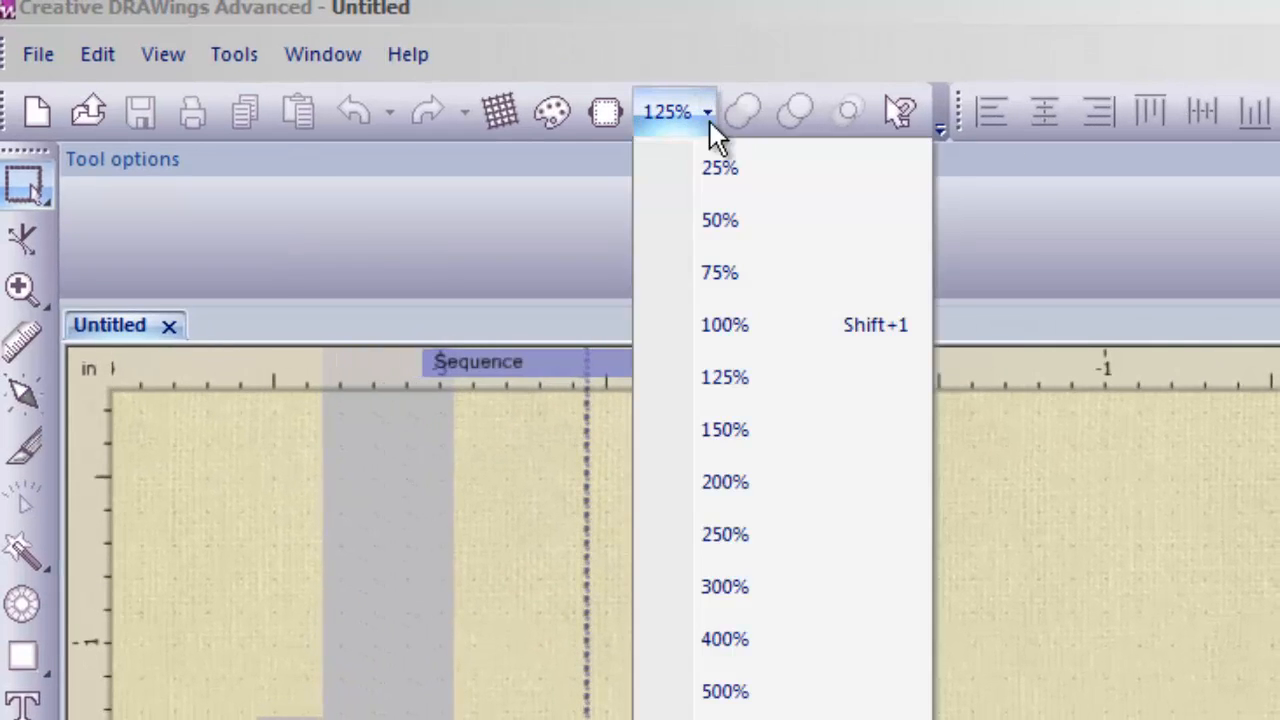
click(720, 327)
click(707, 115)
click(722, 271)
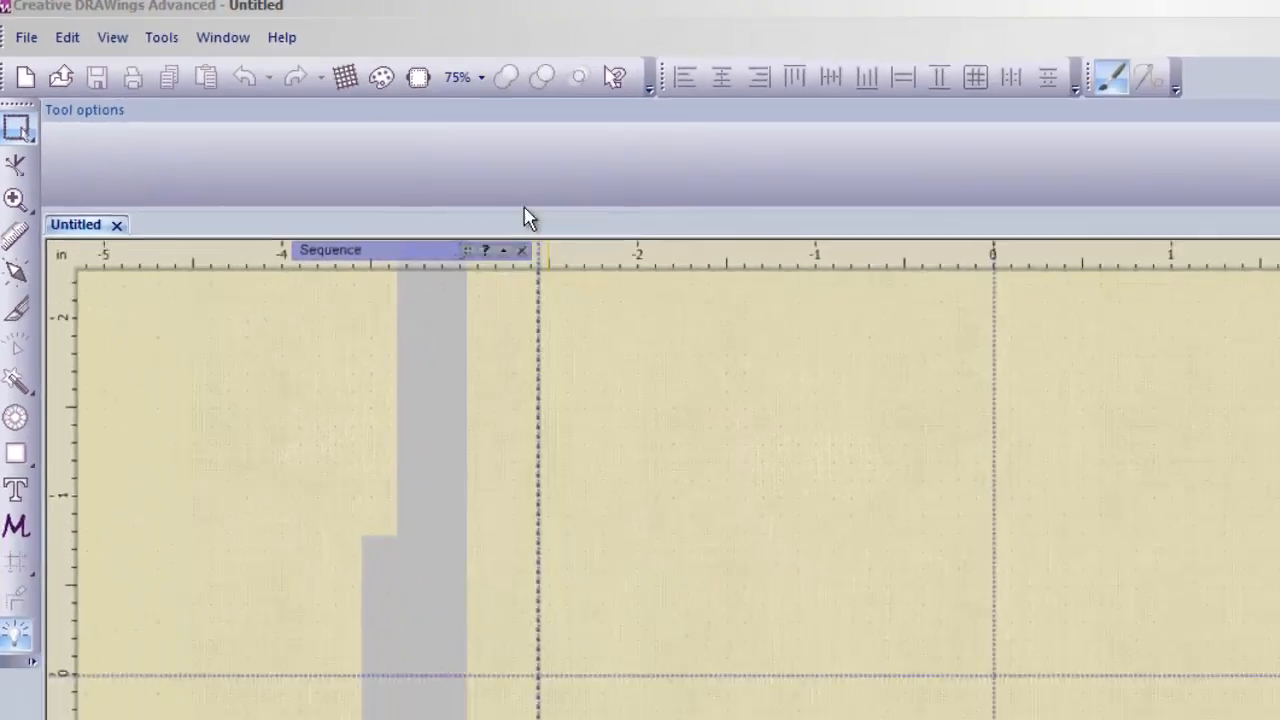
scroll(561, 376, down, 5)
scroll(561, 376, up, 6)
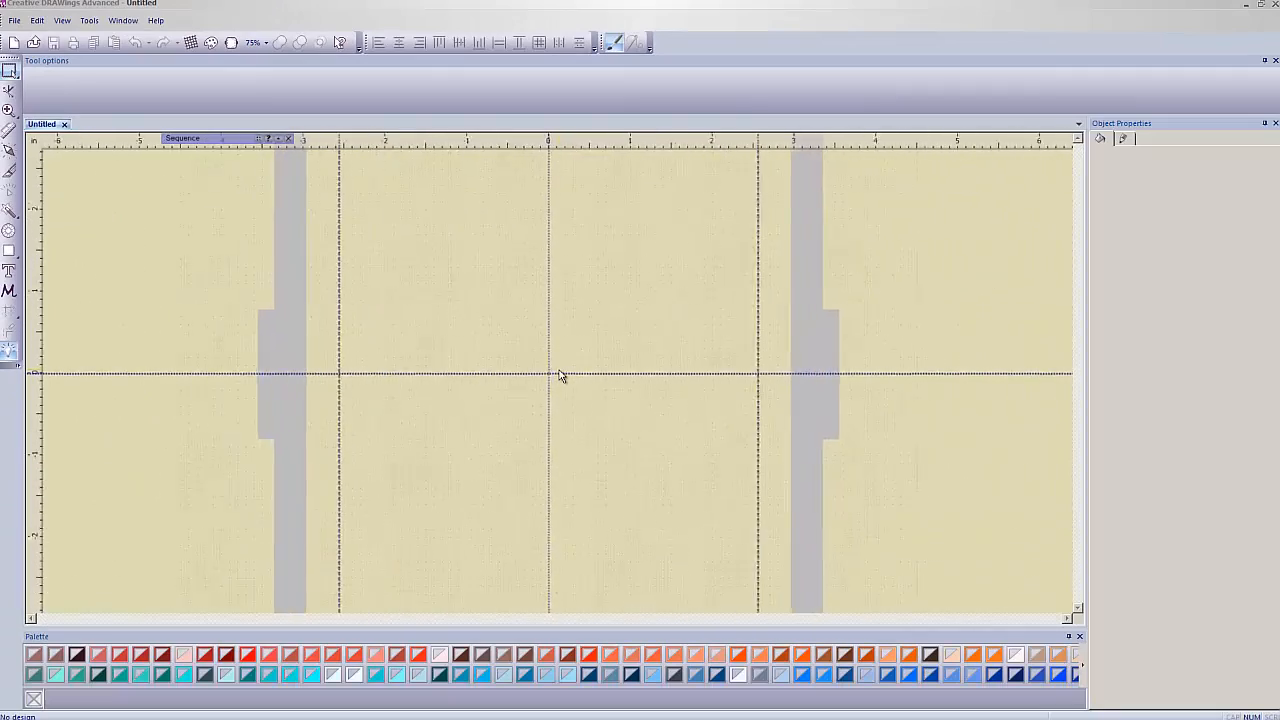
scroll(561, 376, down, 4)
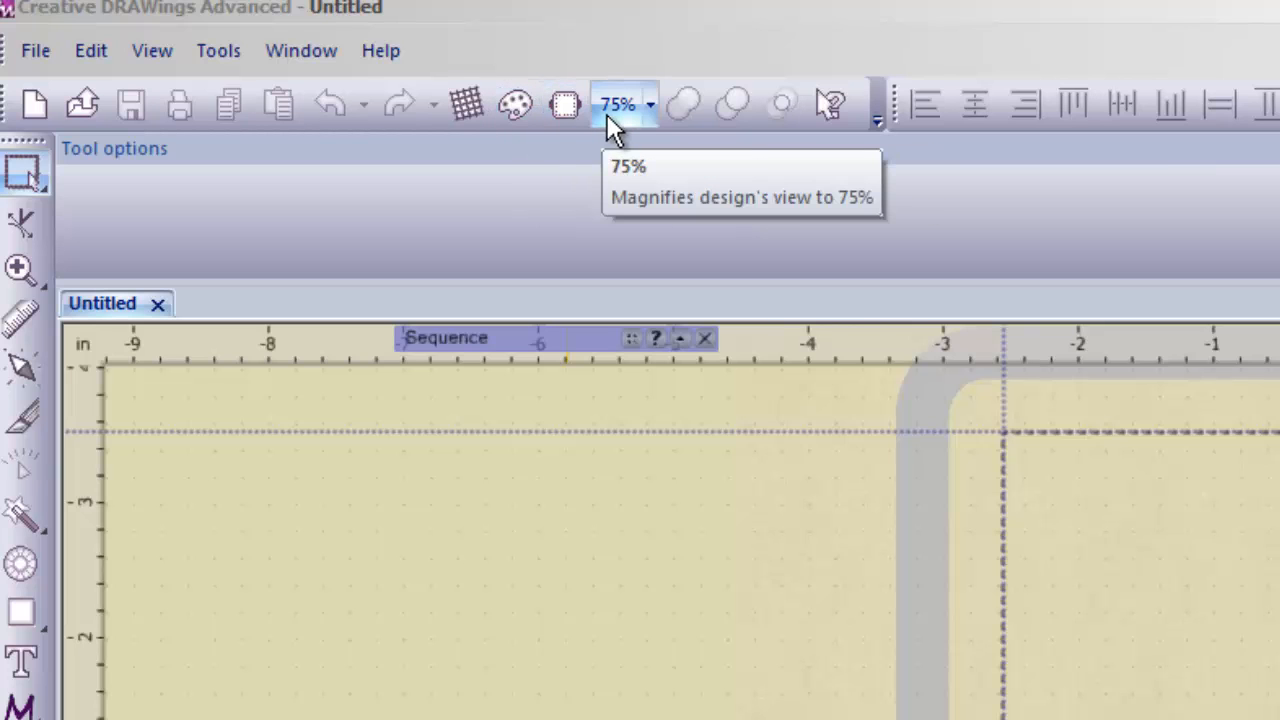
Rotate the Generic 180 x 130 hoop by 90°
click(567, 106)
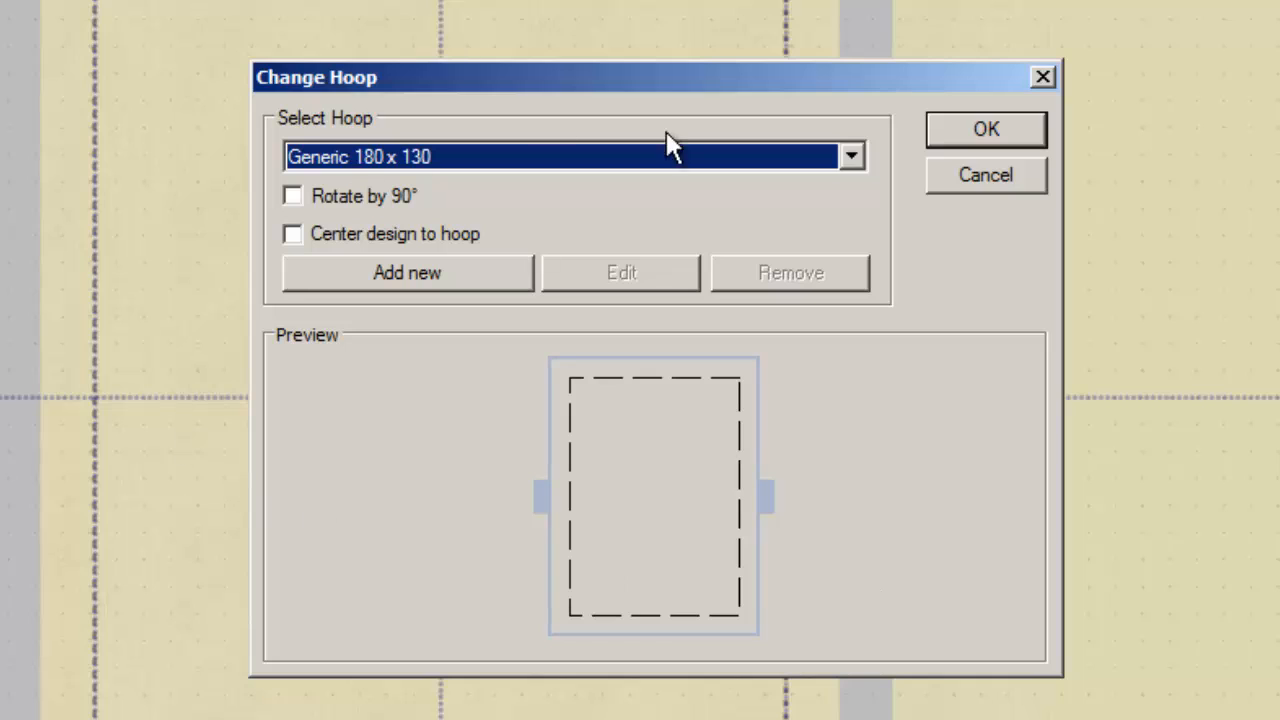
click(335, 197)
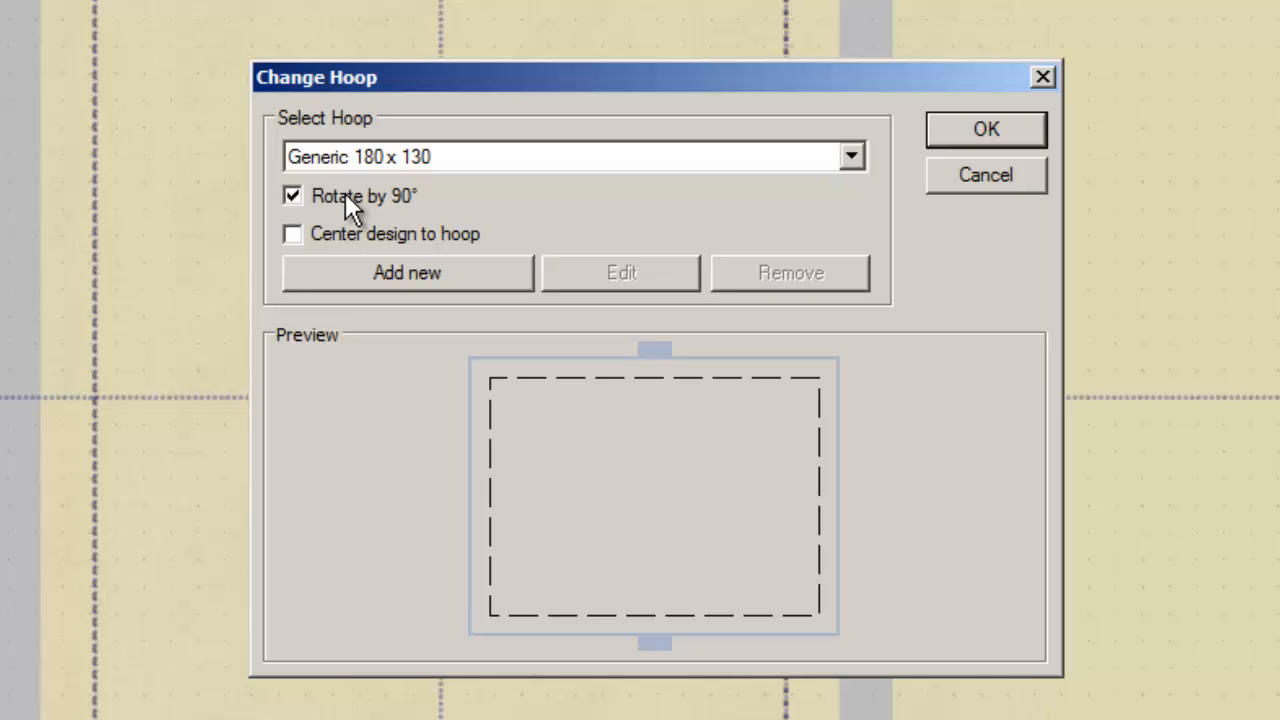
click(980, 132)
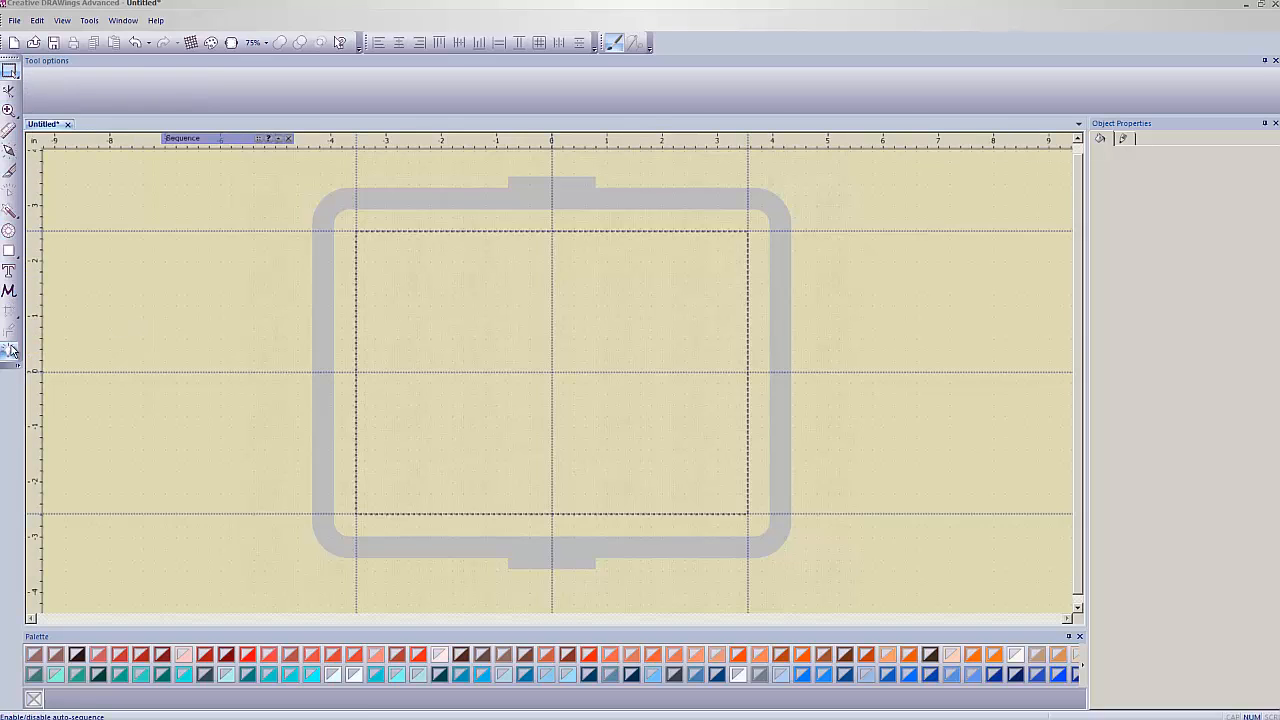
Add the Arial text "MEADOW" inside the hoop, above its horizontal center line
click(10, 272)
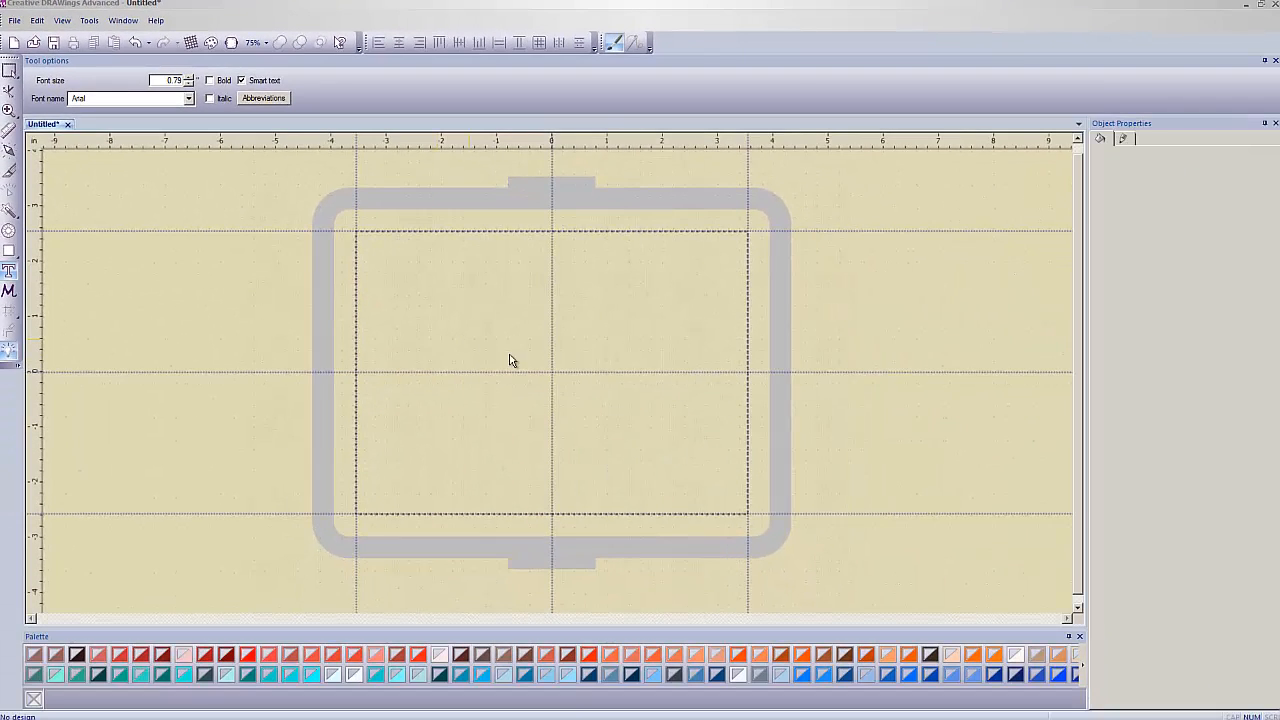
click(422, 338)
text(M)
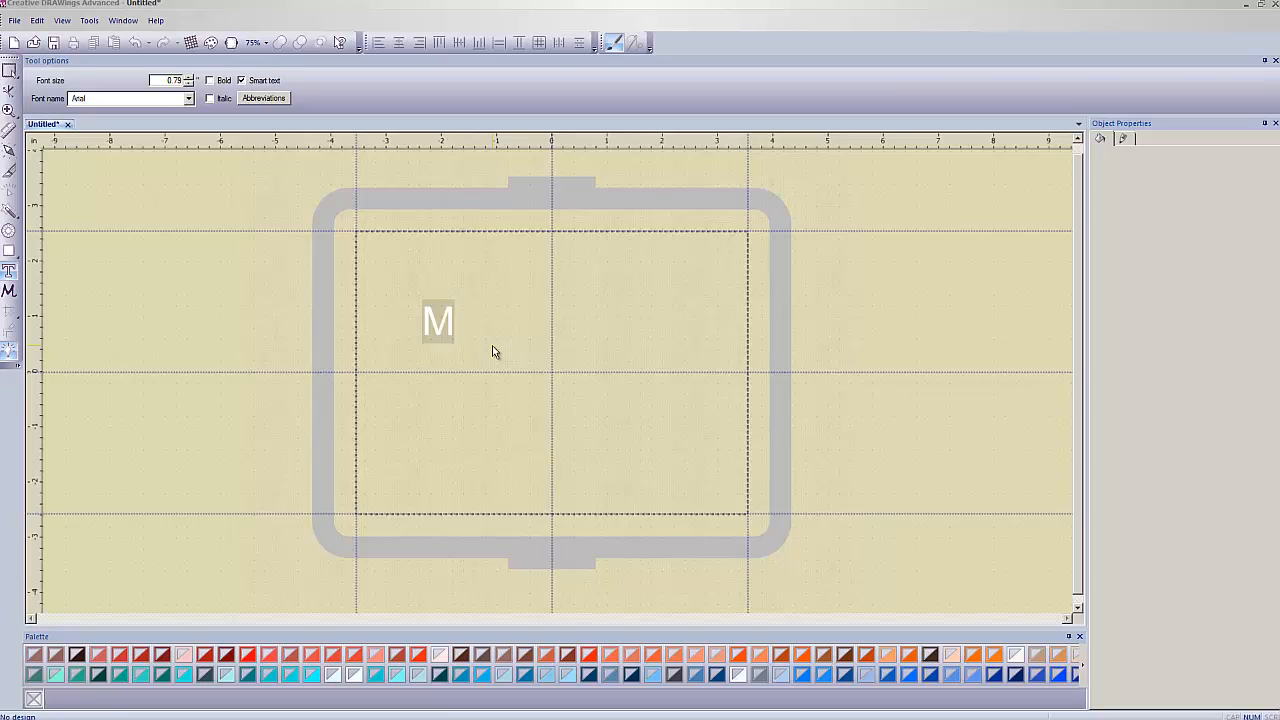
text(EAD)
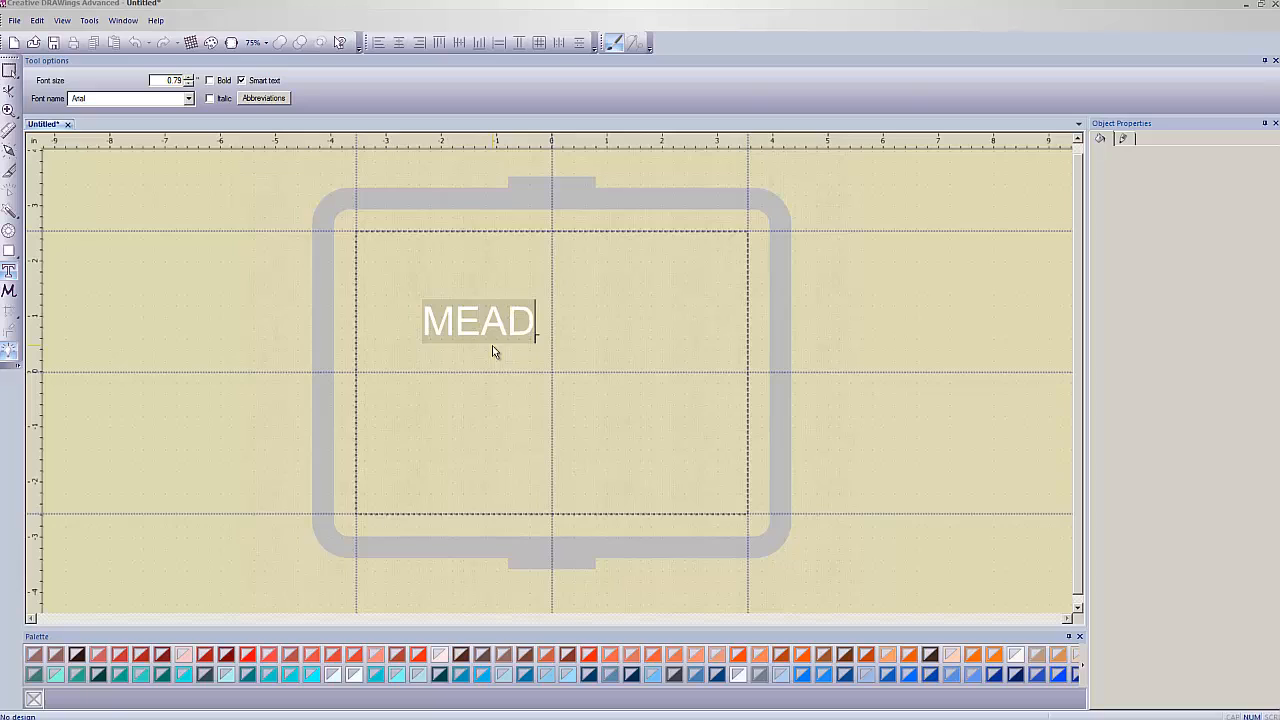
text(OW)
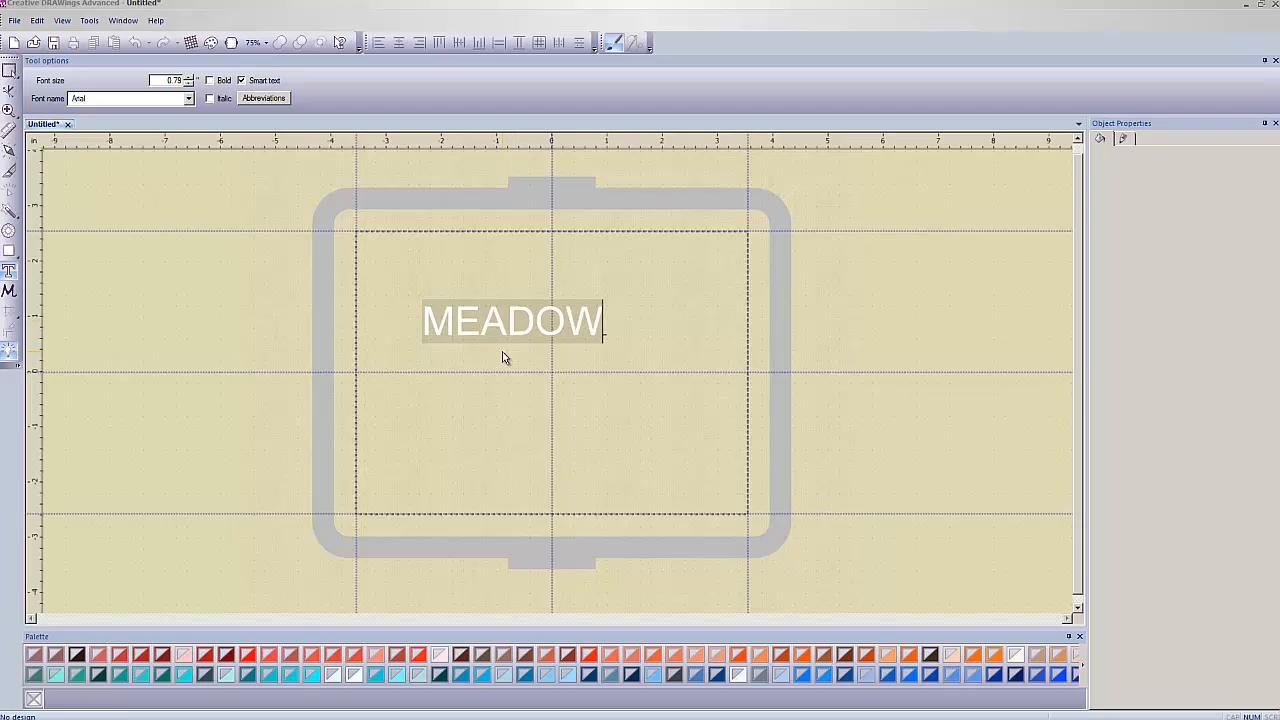
click(10, 72)
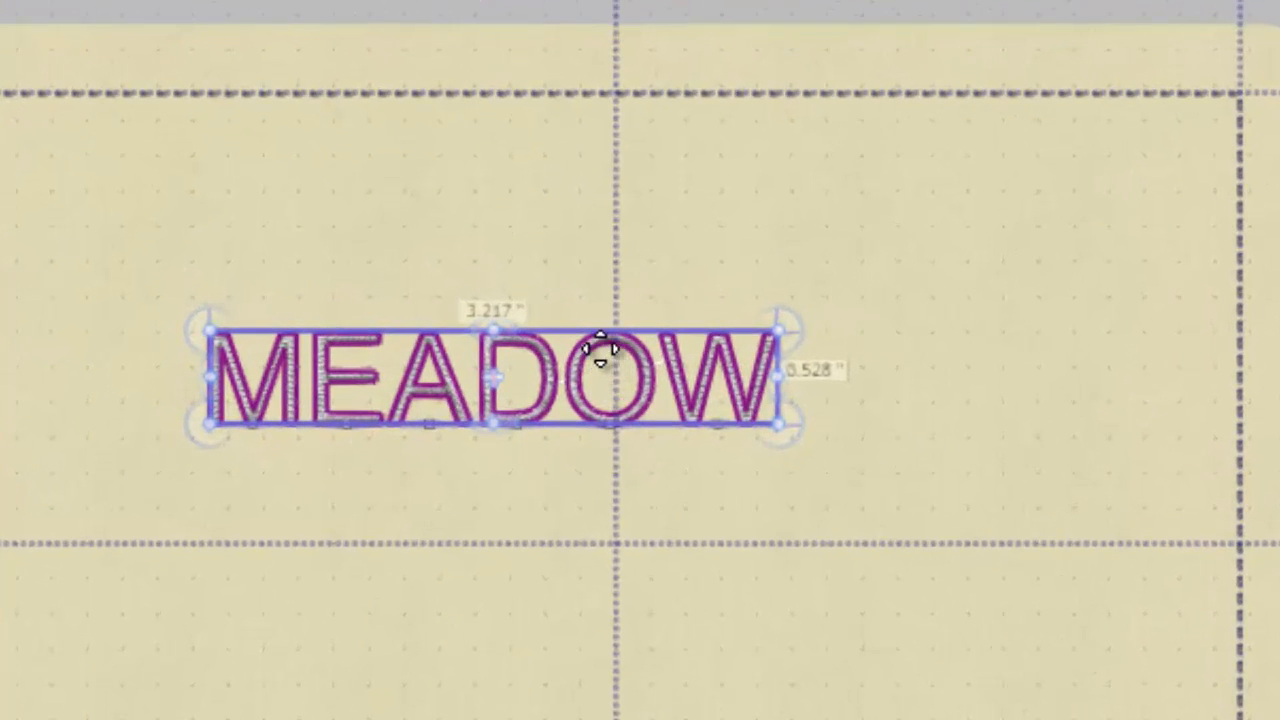
Move the MEADOW text to the lower-left area inside the hoop's stitching boundary
drag(594, 342, 418, 719)
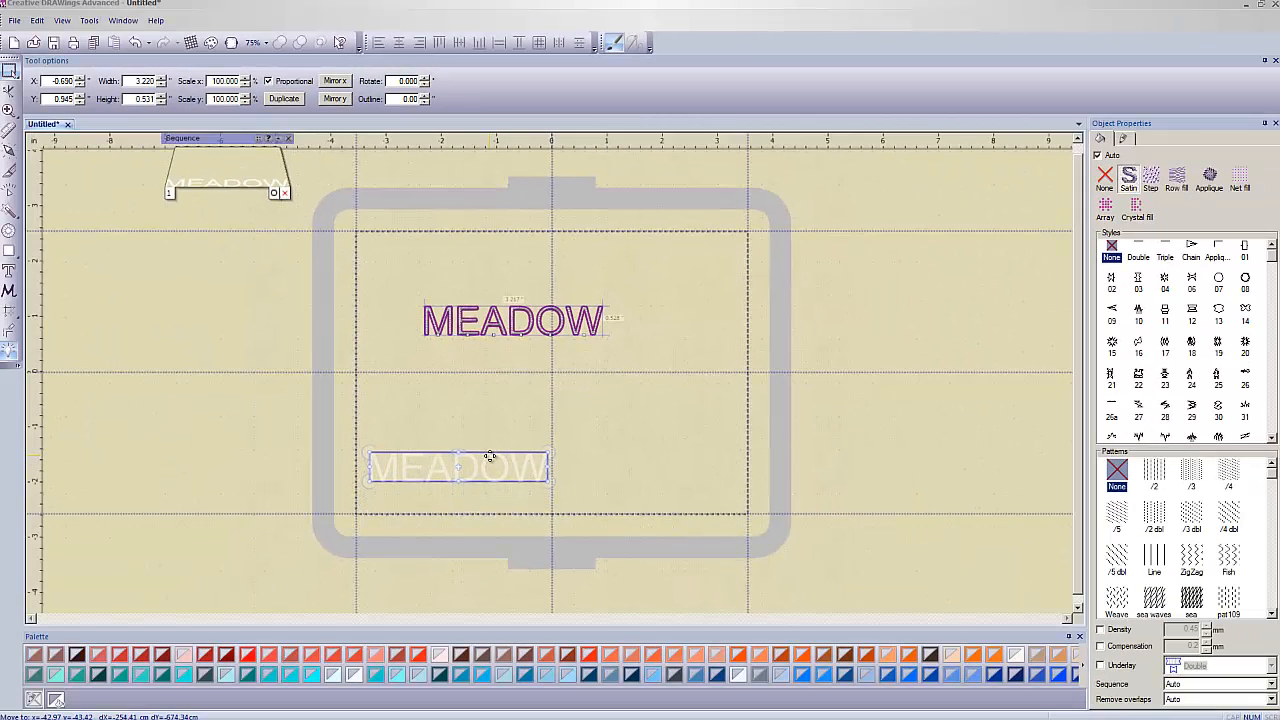
drag(490, 456, 490, 453)
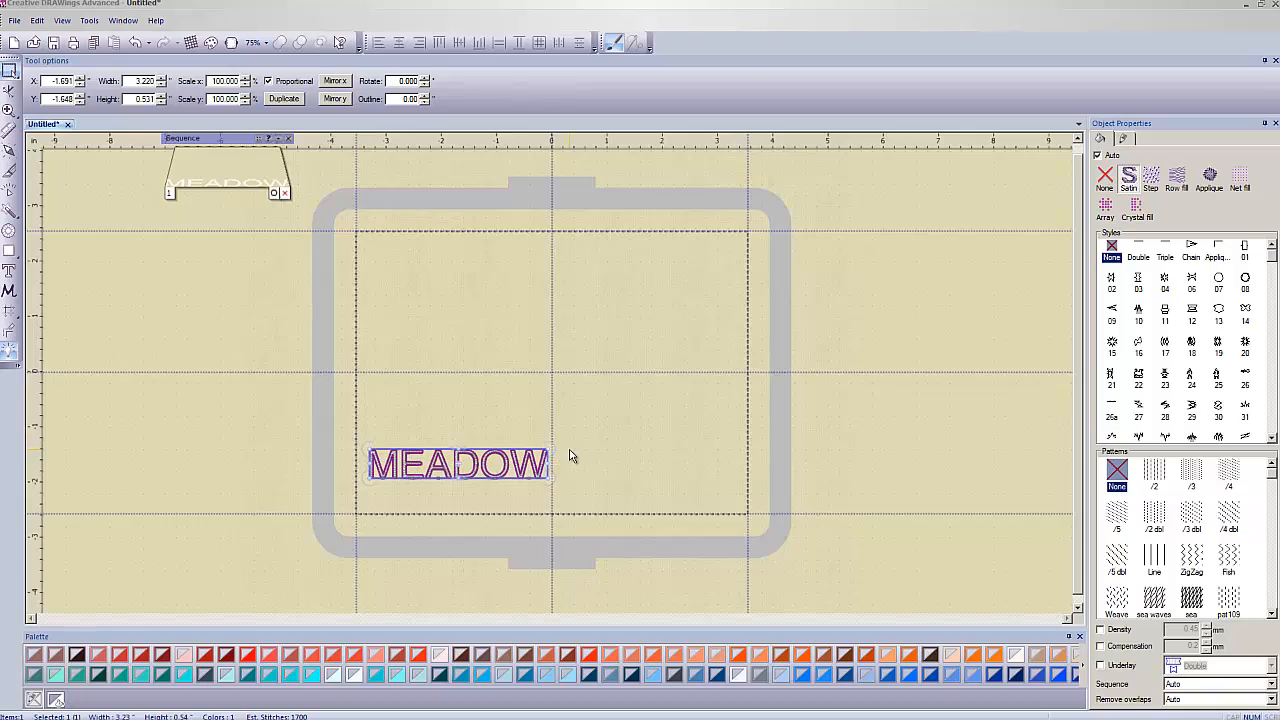
Enlarge the MEADOW text proportionally to about 6.77 inches wide and move it to about the center of the hoop
scroll(571, 451, up, 3)
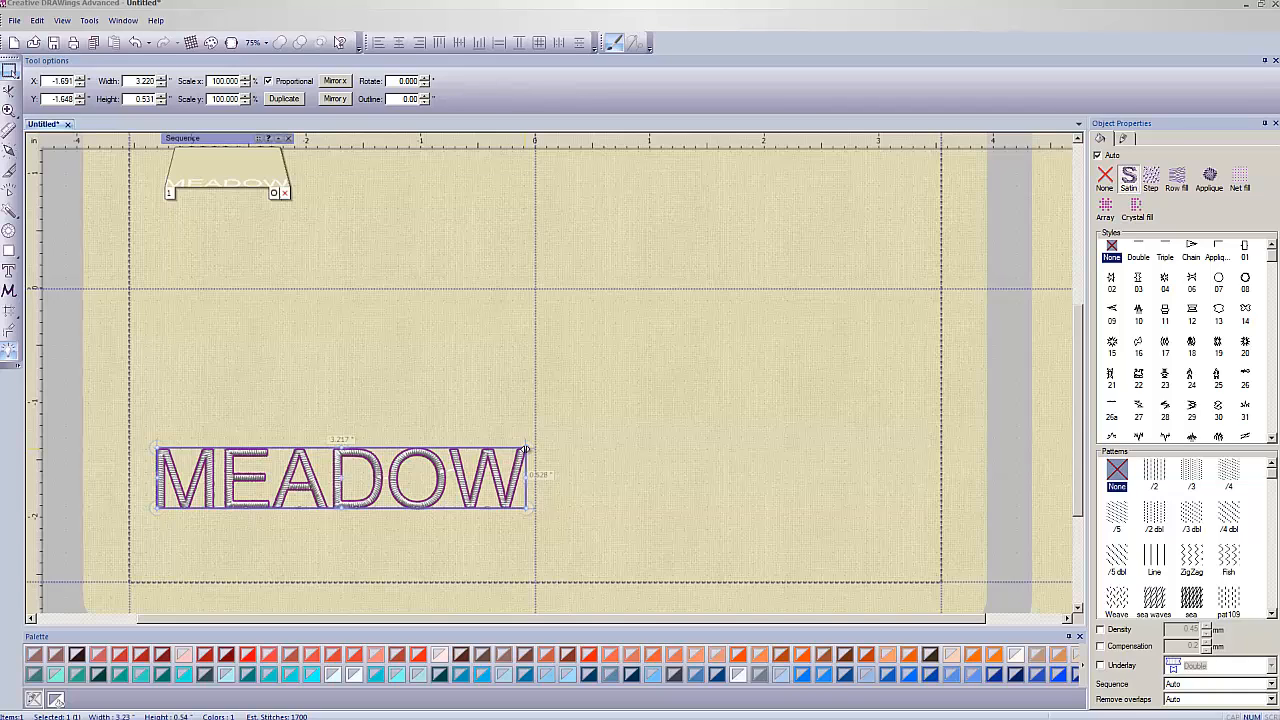
drag(525, 450, 928, 372)
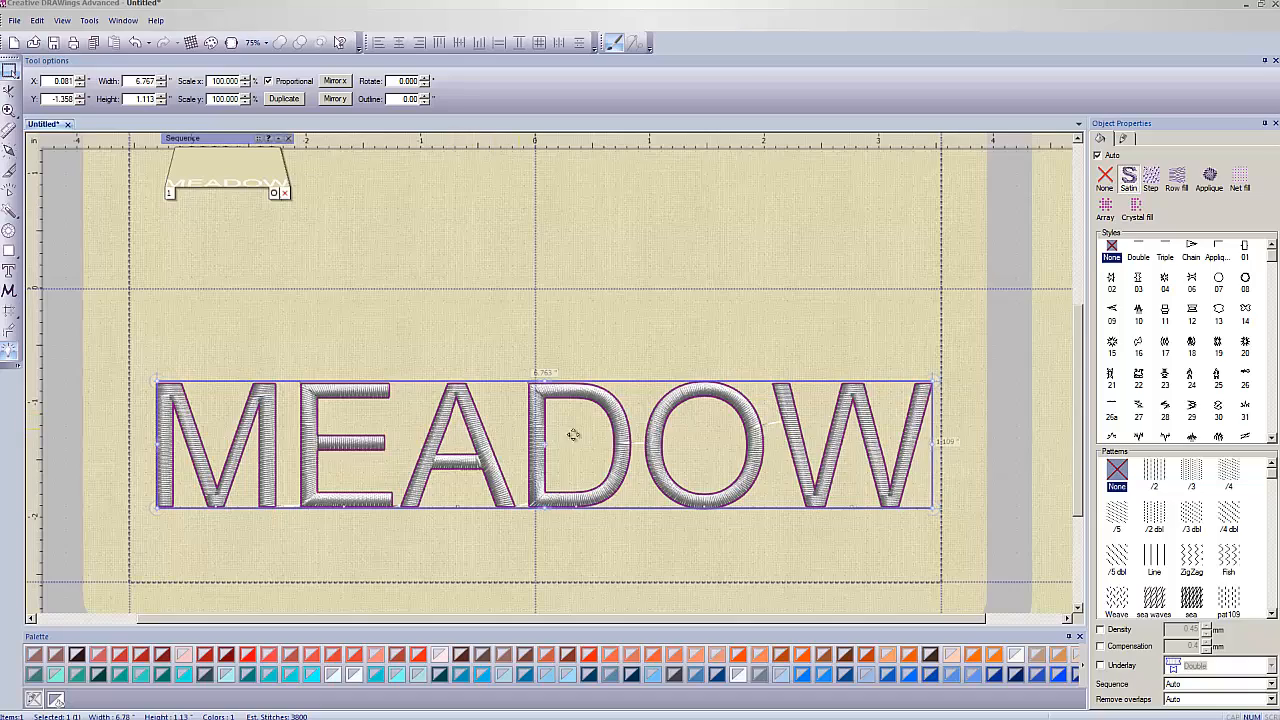
scroll(571, 434, down, 3)
drag(559, 428, 560, 332)
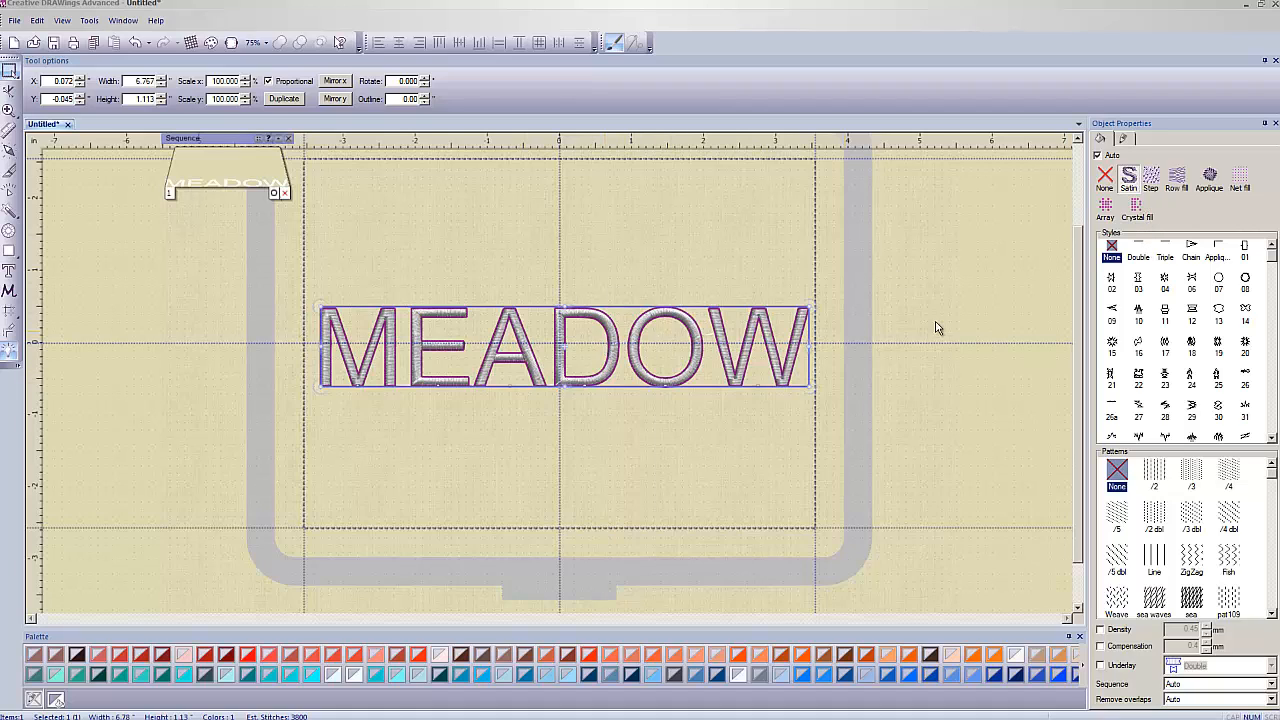
Apply the Crystal fill to the MEADOW text, then deselect it and inspect the stones in the letters
click(1140, 208)
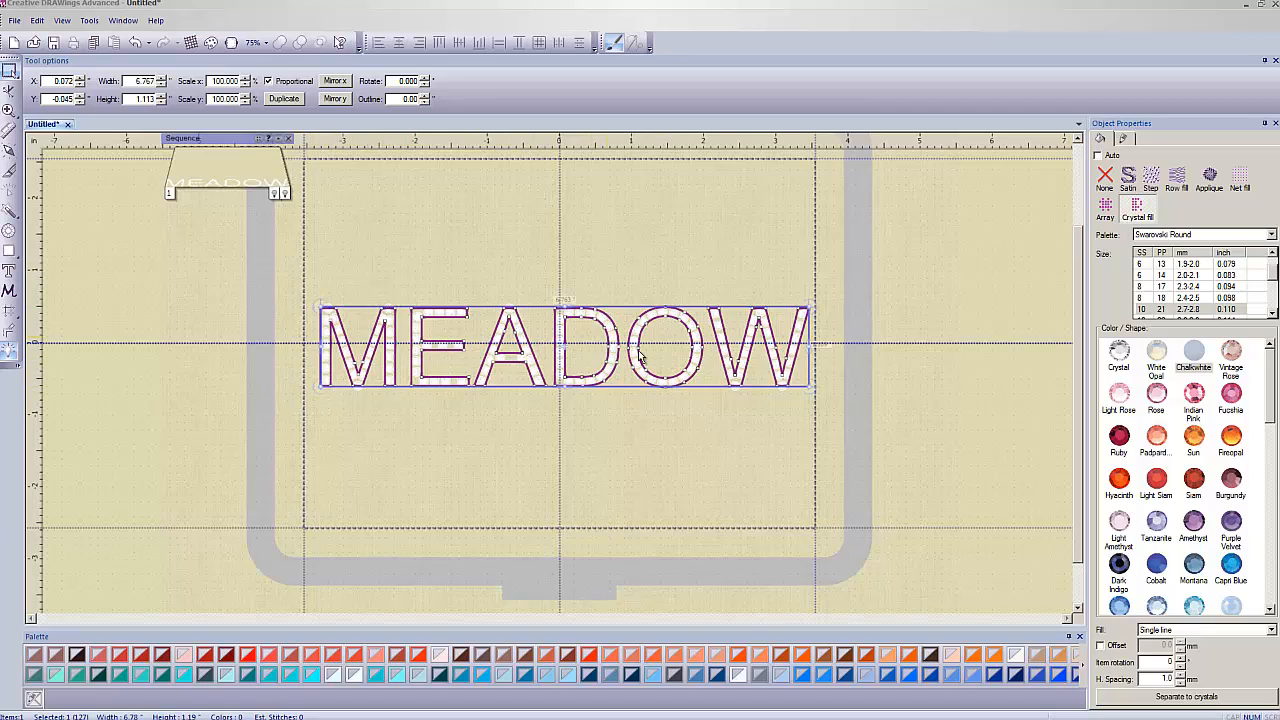
click(655, 418)
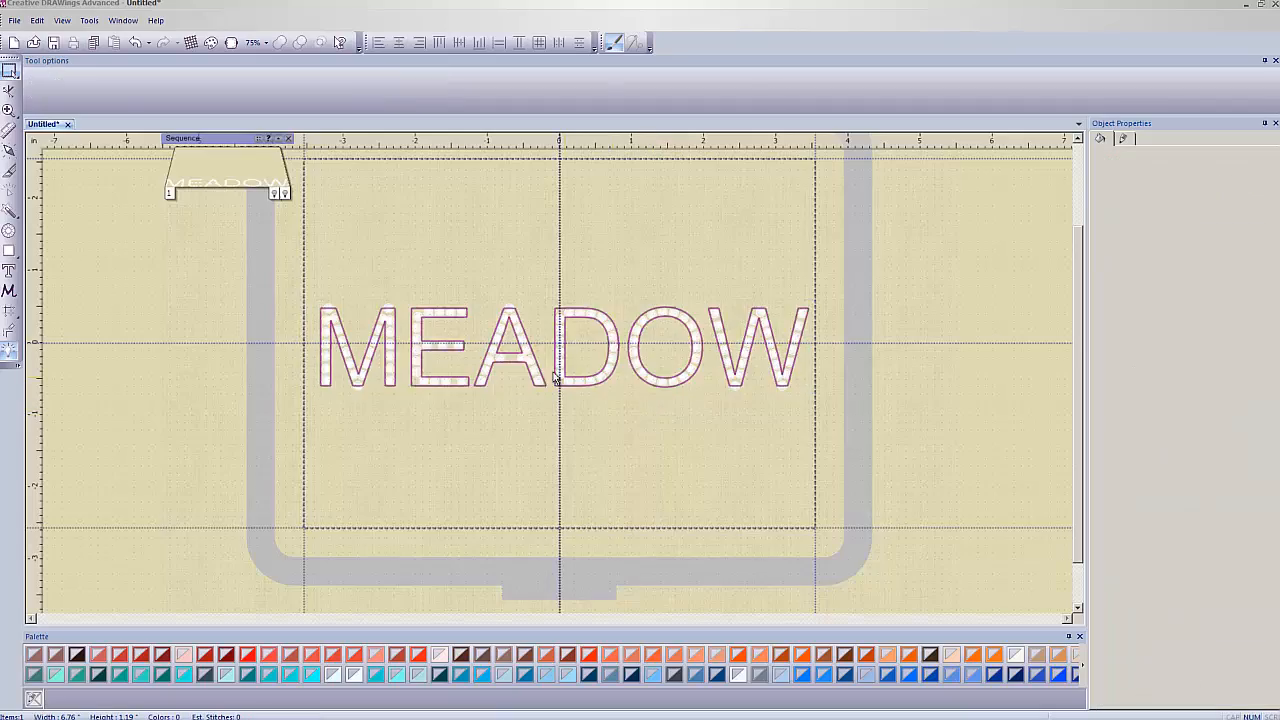
scroll(552, 363, up, 1)
scroll(552, 363, up, 2)
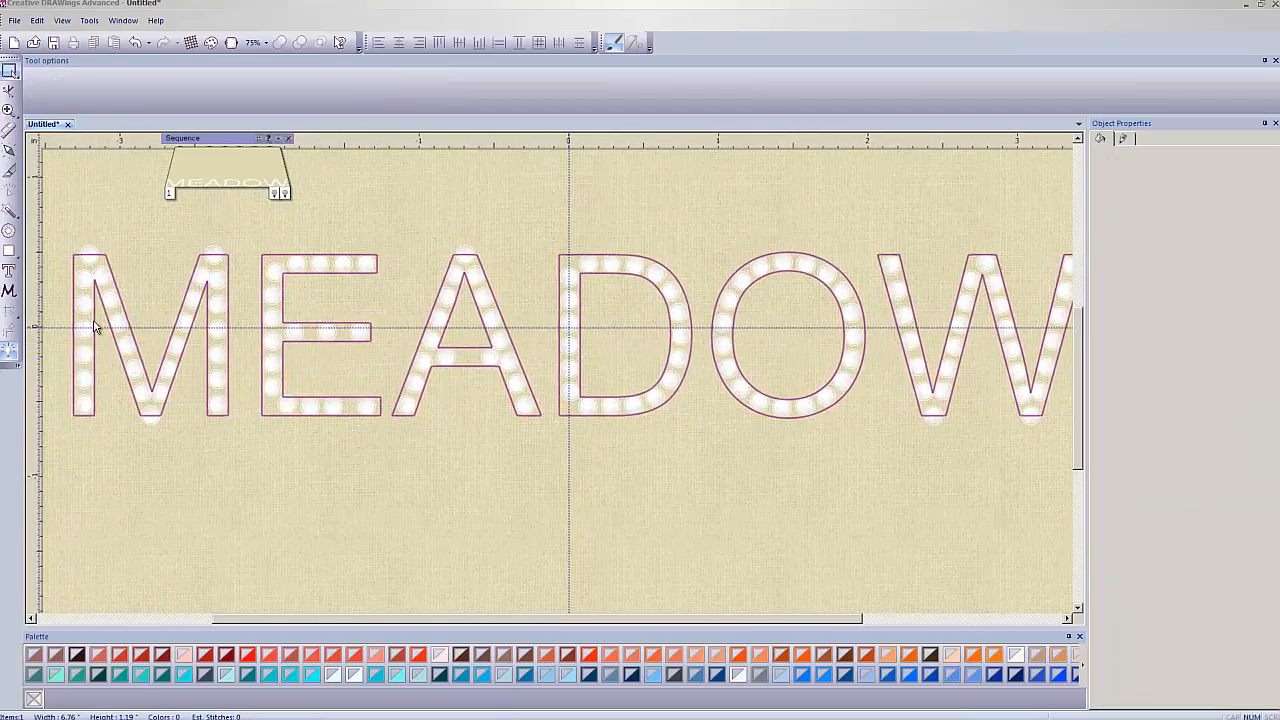
scroll(728, 400, down, 2)
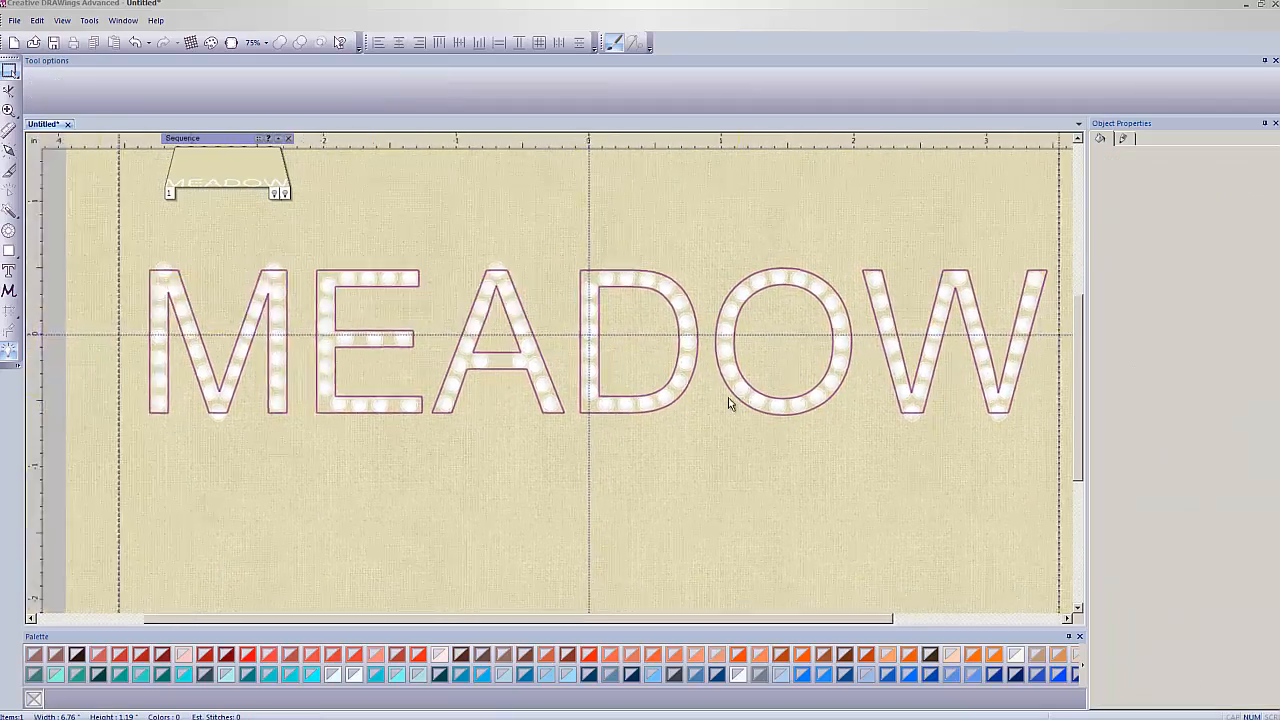
Select the MEADOW text and stretch it vertically, downward and upward, to about 1.49 inches high
scroll(670, 401, down, 1)
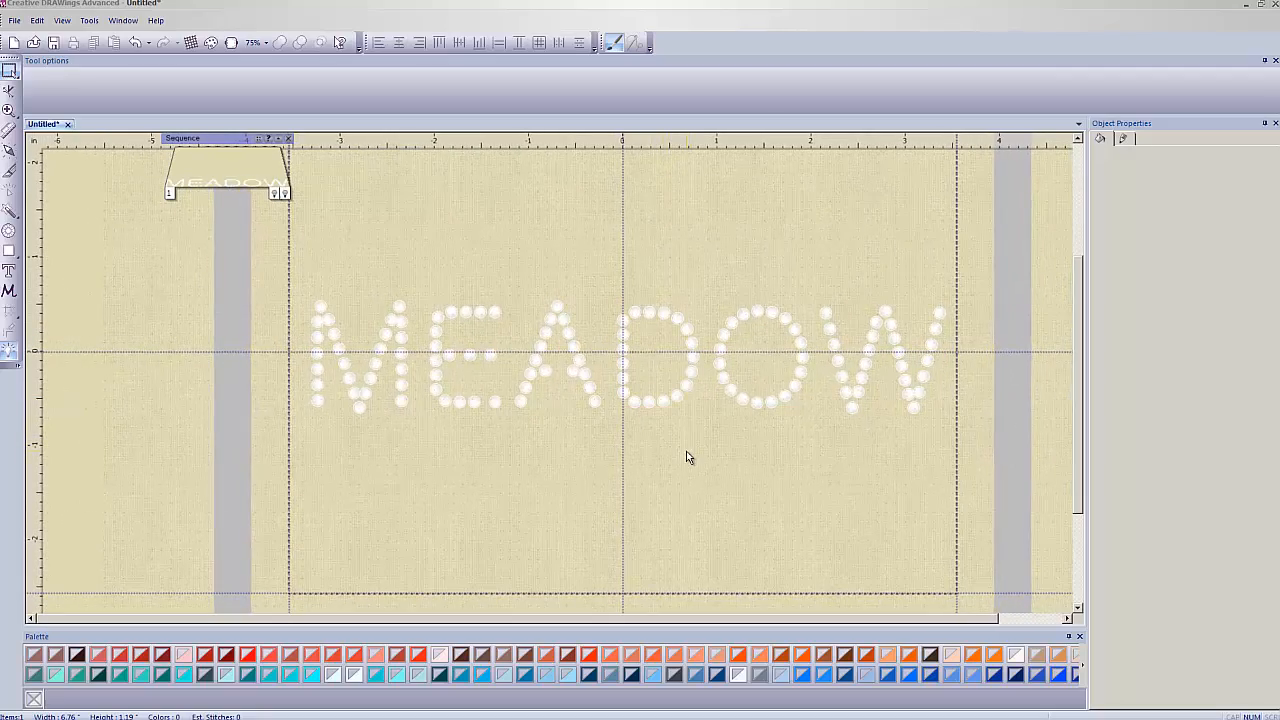
scroll(688, 457, down, 2)
scroll(688, 457, up, 1)
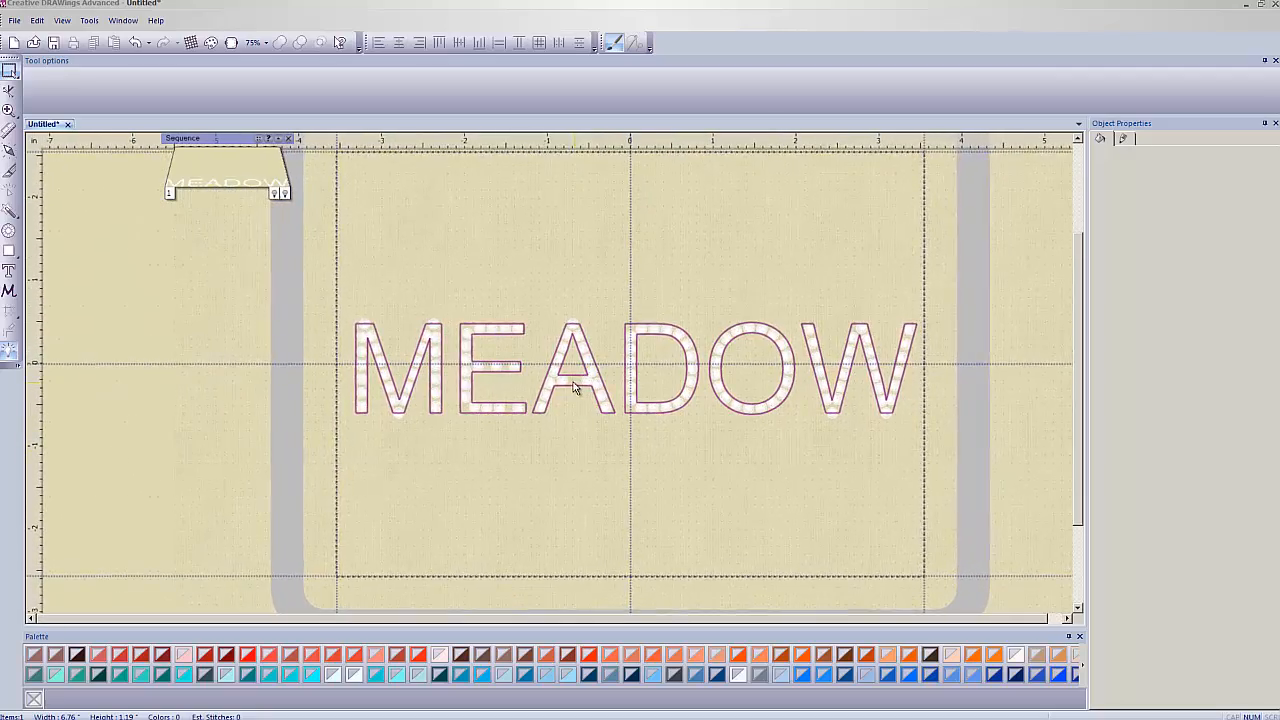
scroll(575, 385, up, 2)
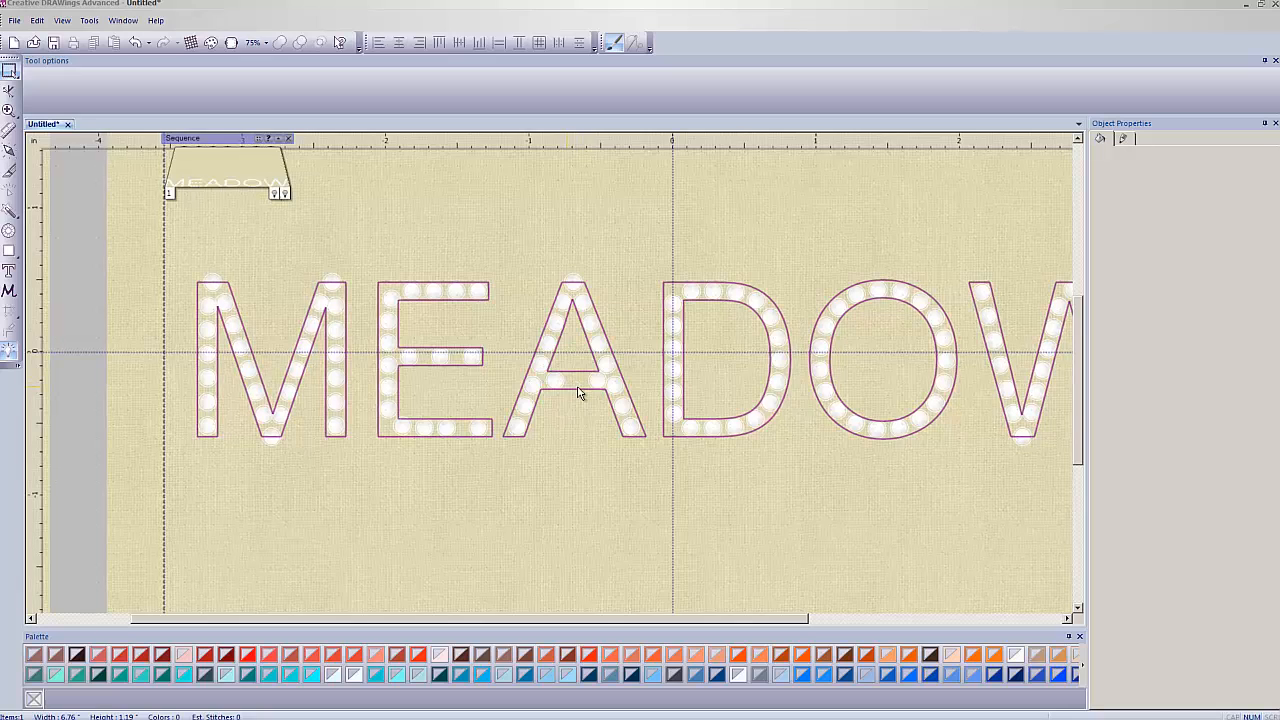
scroll(592, 390, down, 2)
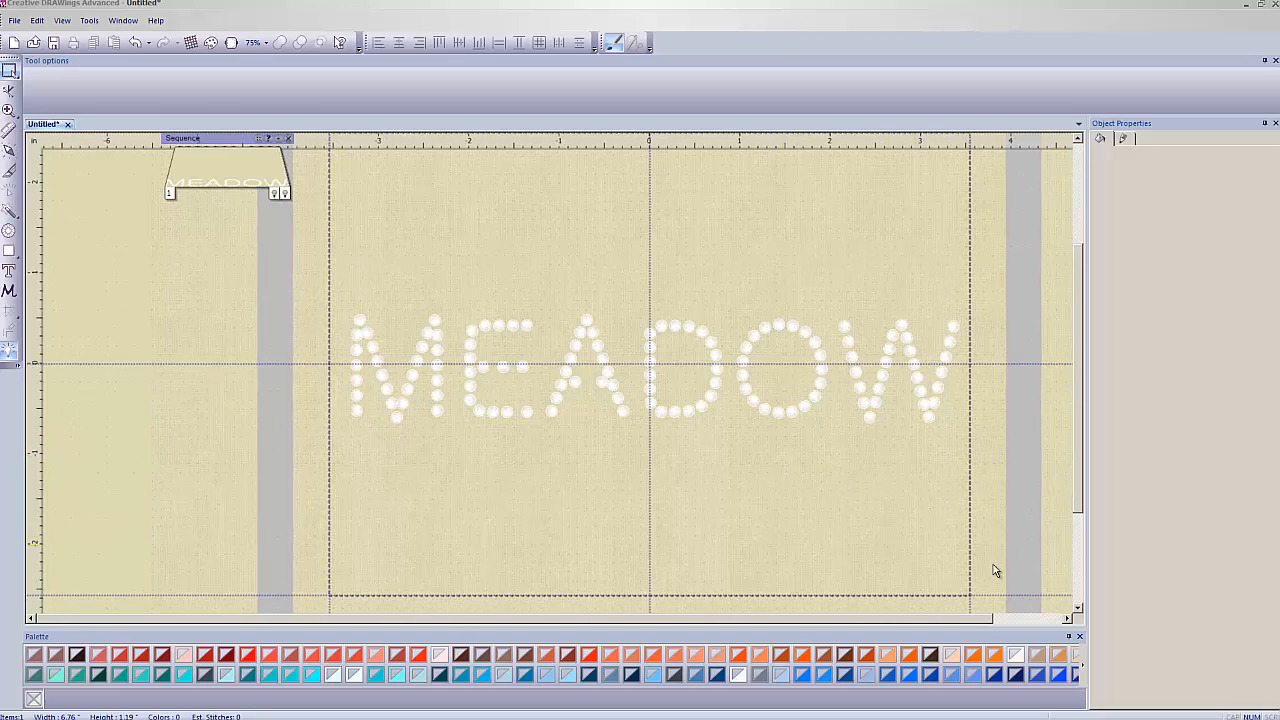
click(1067, 618)
click(577, 395)
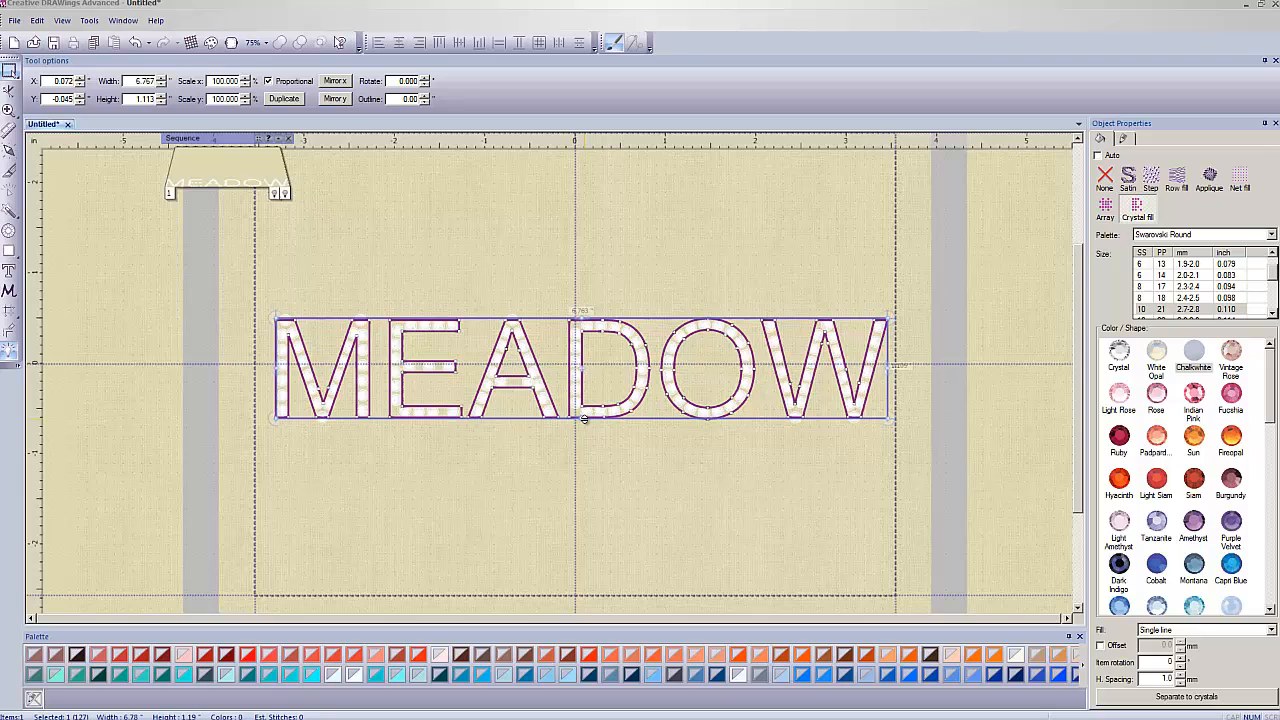
drag(584, 419, 584, 436)
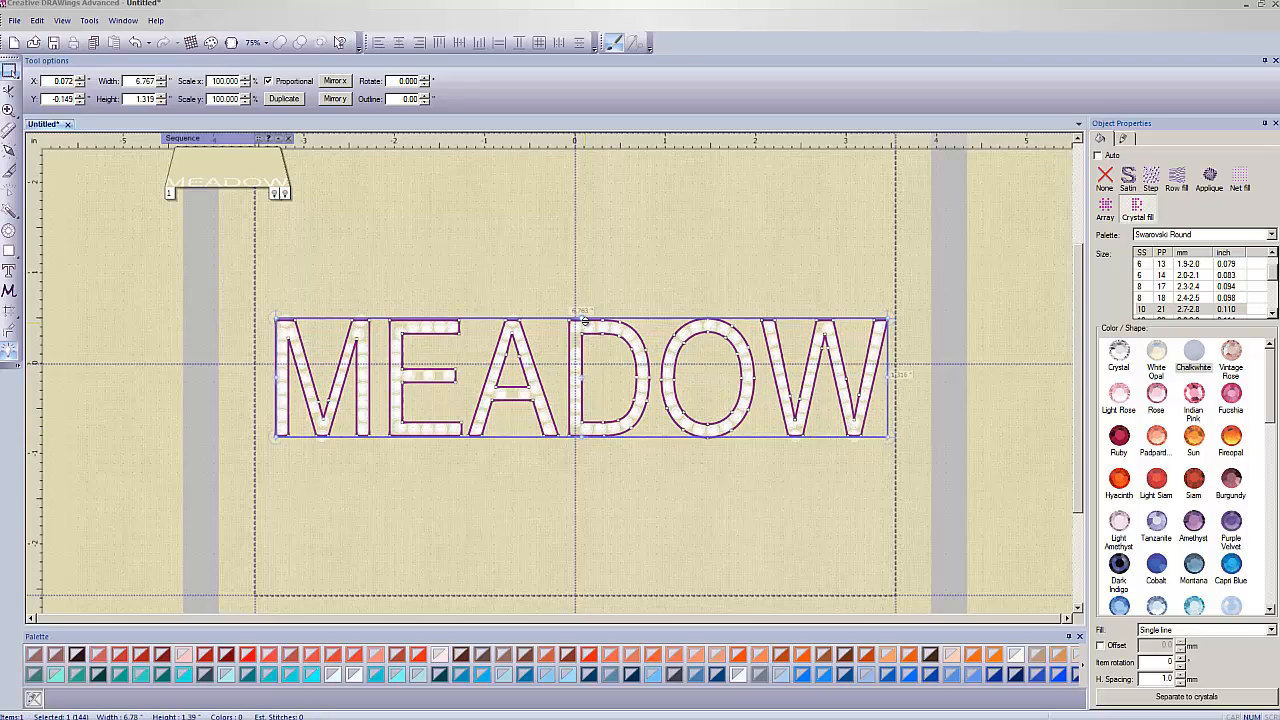
drag(583, 318, 581, 302)
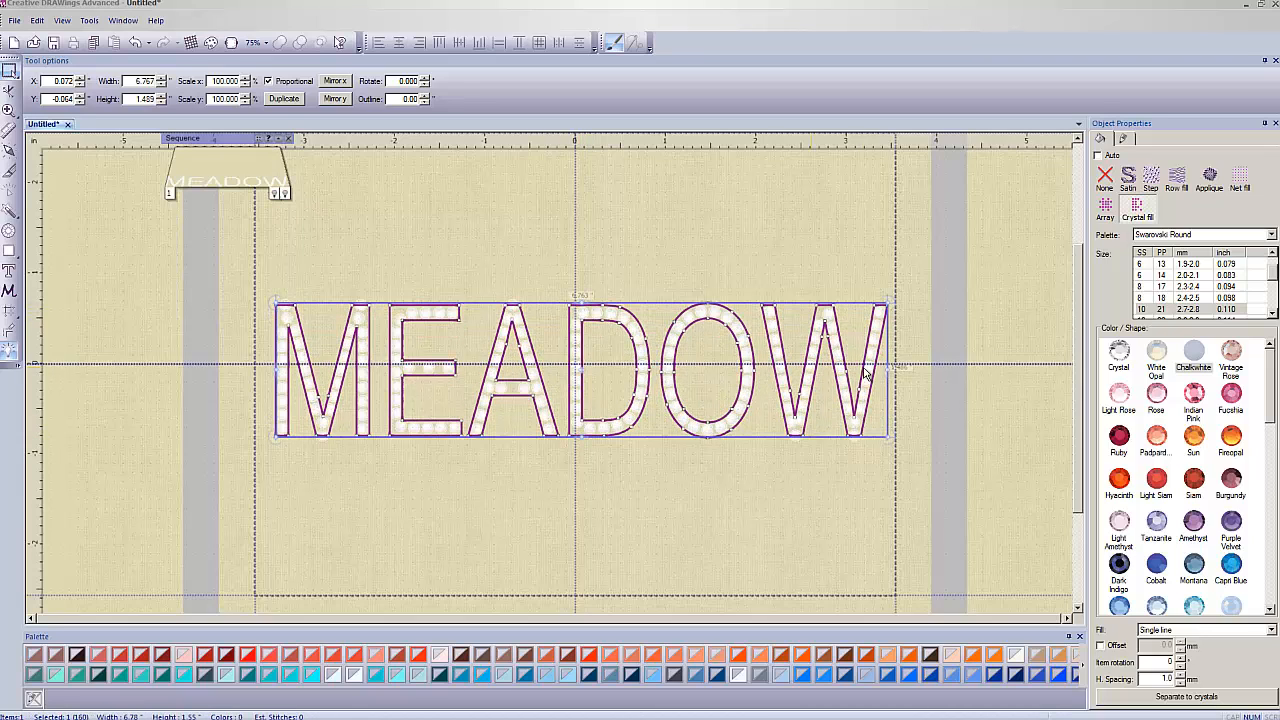
Widen the MEADOW text on both sides to about 7.10 inches and adjust its height to about 1.70 inches
drag(891, 364, 904, 366)
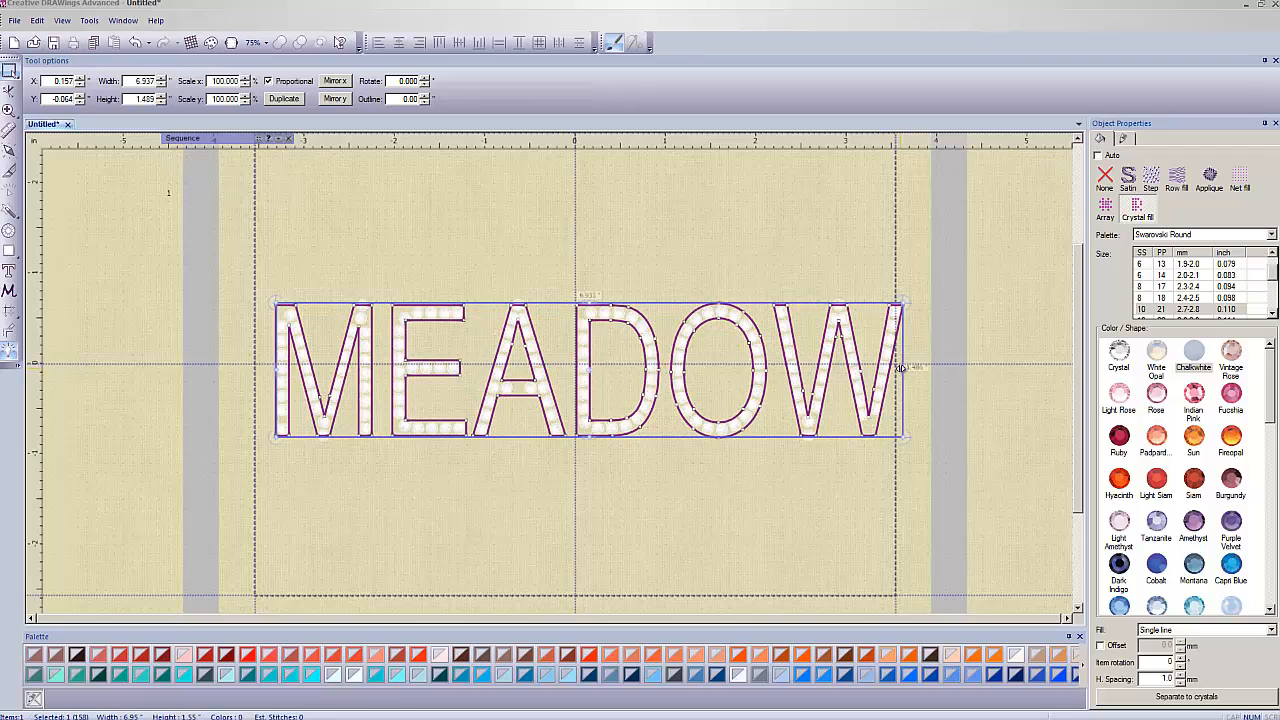
drag(268, 369, 260, 369)
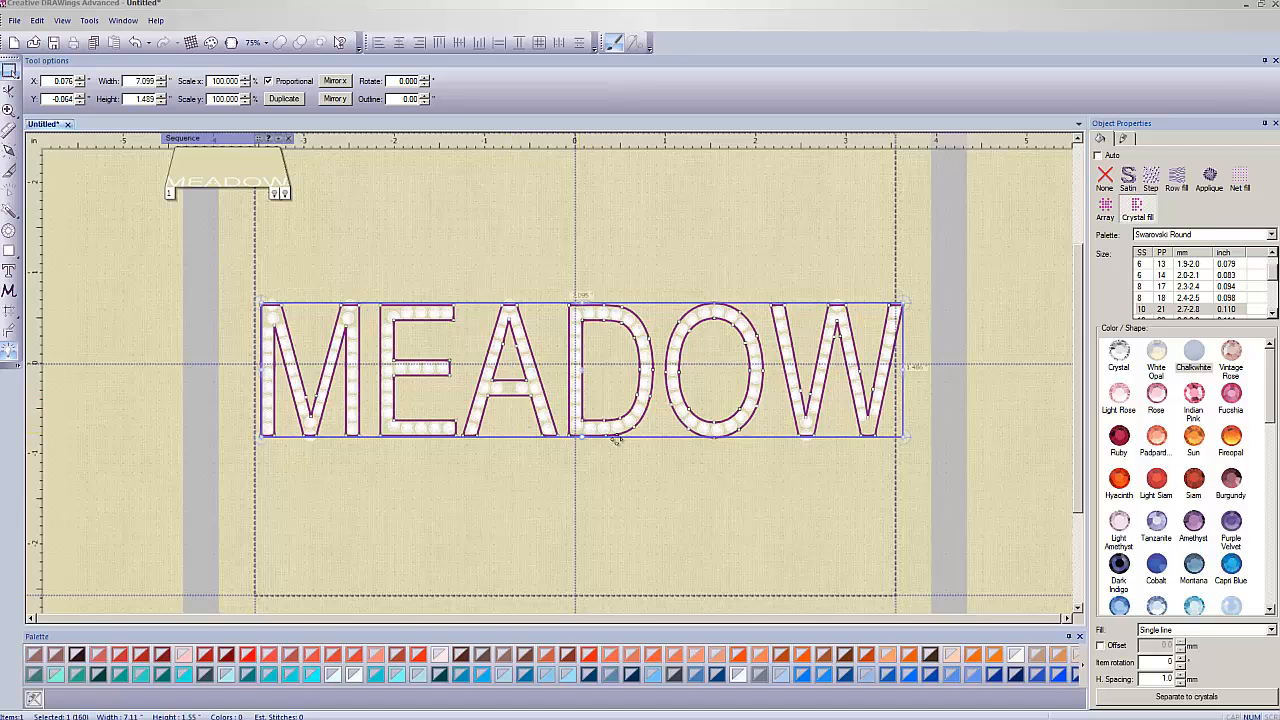
drag(581, 437, 582, 428)
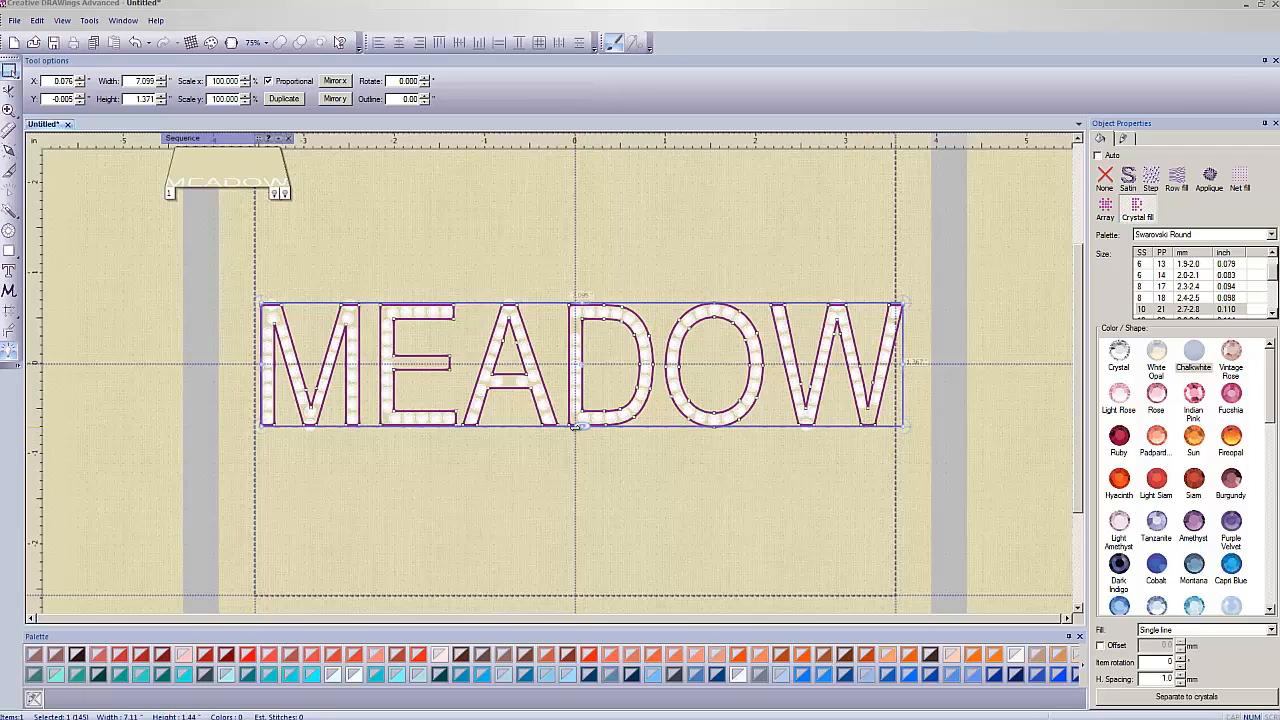
drag(580, 428, 579, 456)
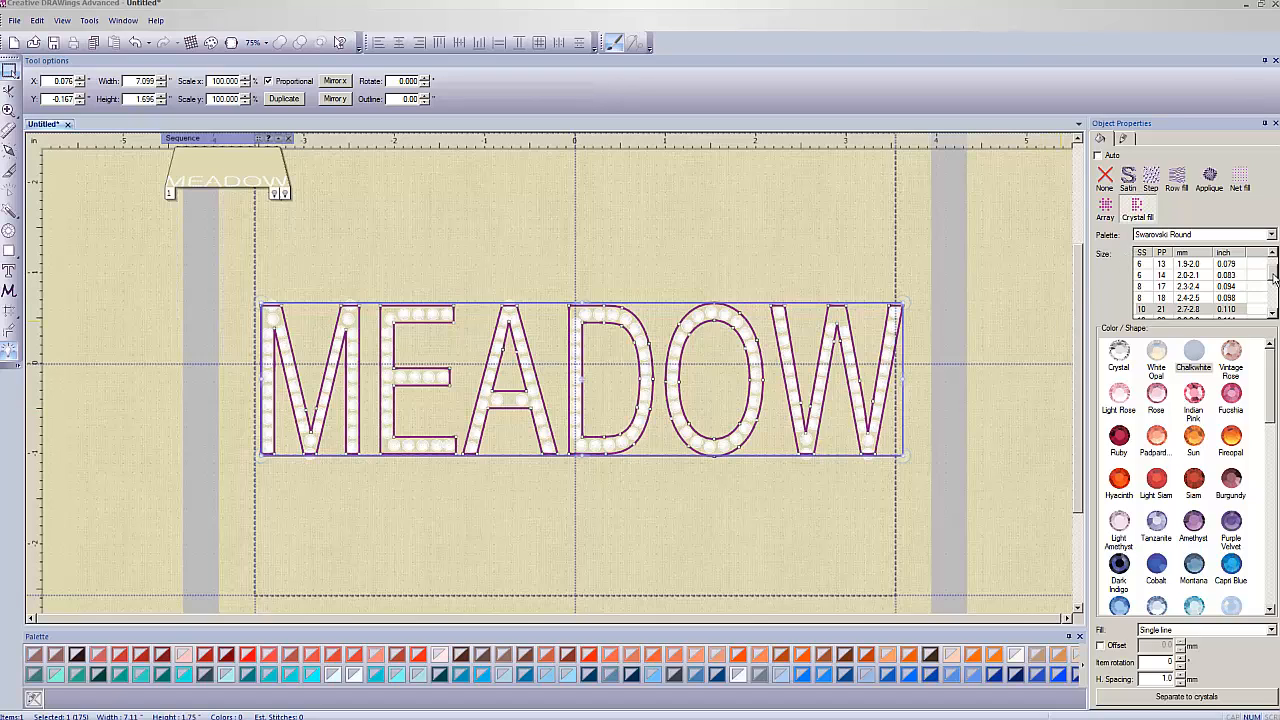
Try stone size SS 12 / PP 24 for the MEADOW crystal fill and return to SS 10 / PP 21
drag(1273, 276, 1271, 279)
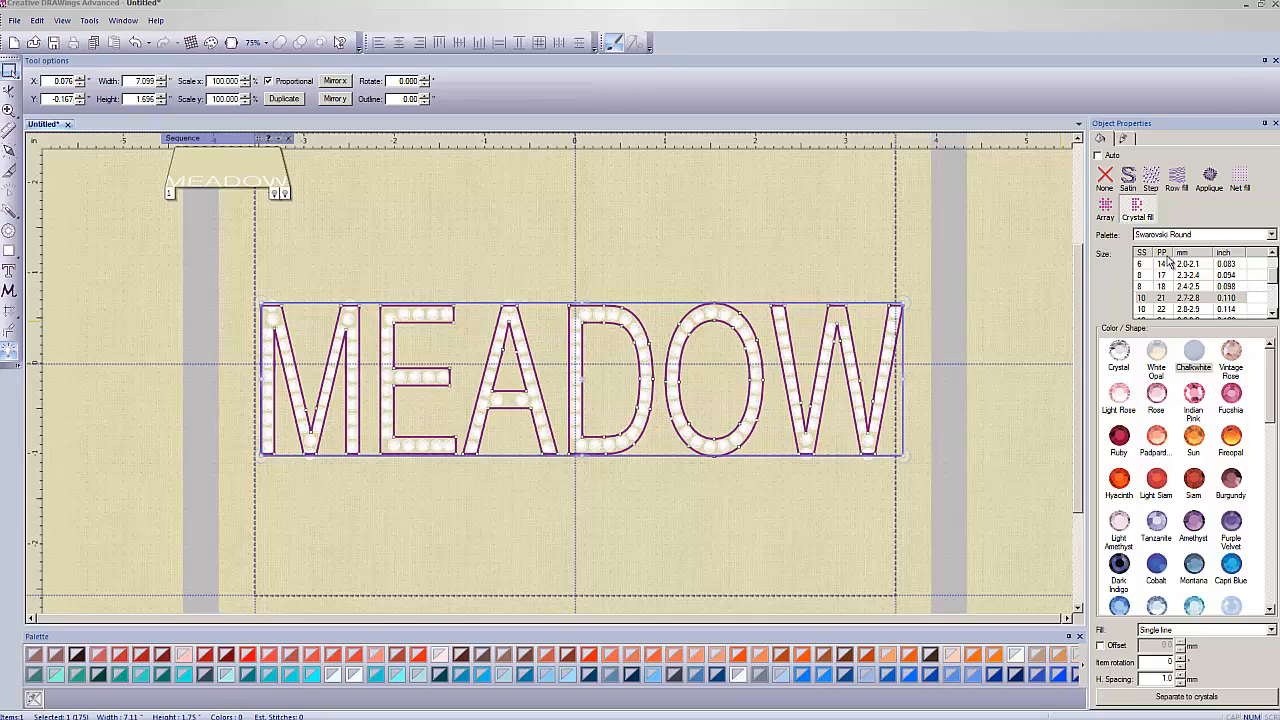
drag(1271, 283, 1271, 288)
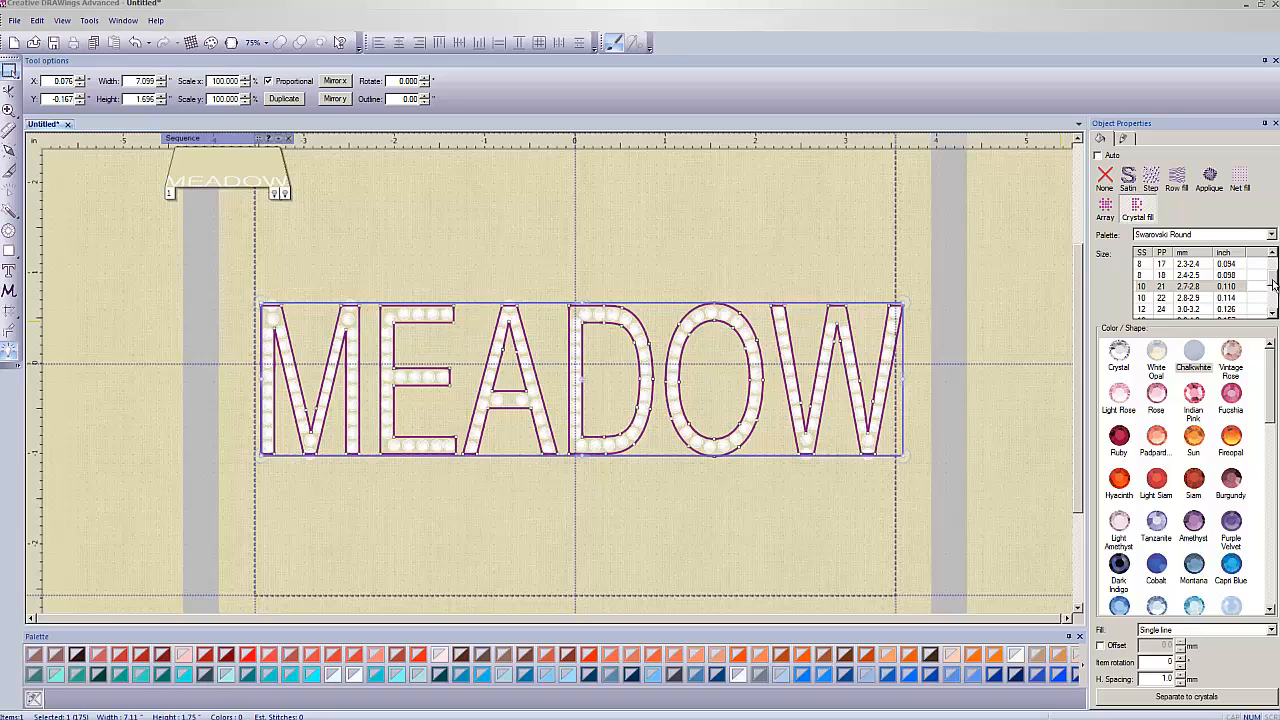
click(1142, 288)
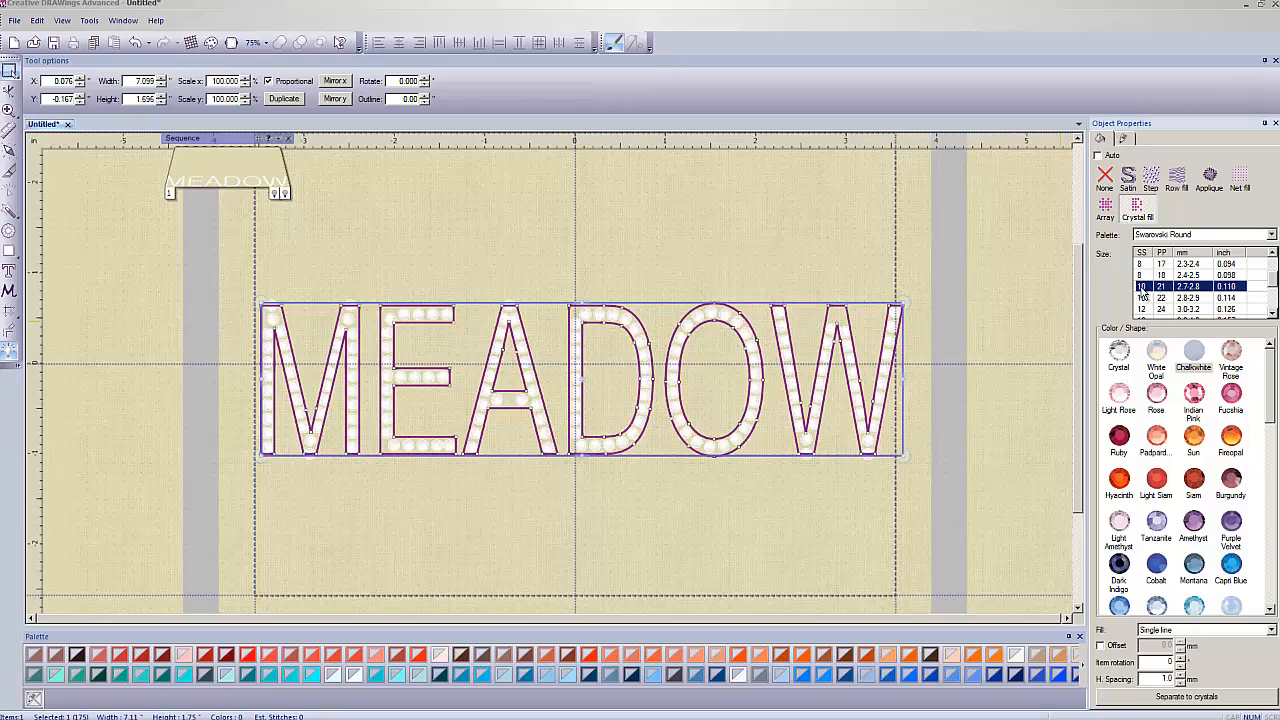
click(1145, 309)
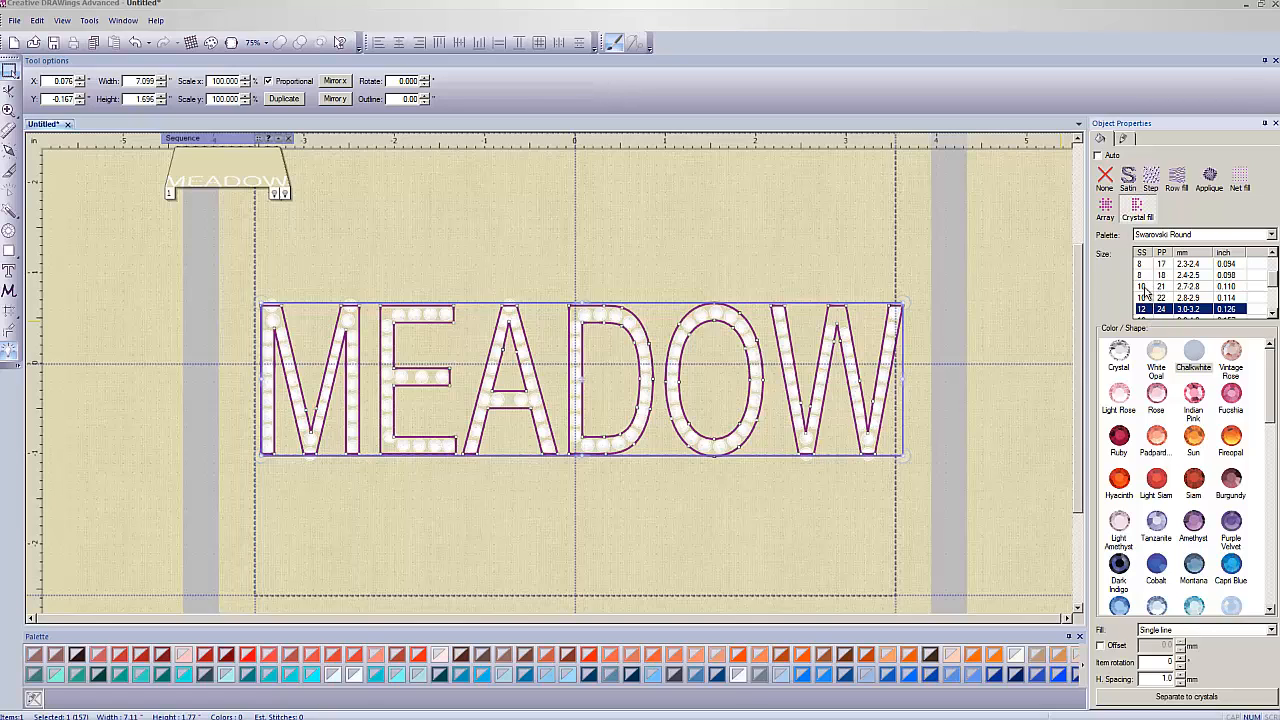
click(1145, 288)
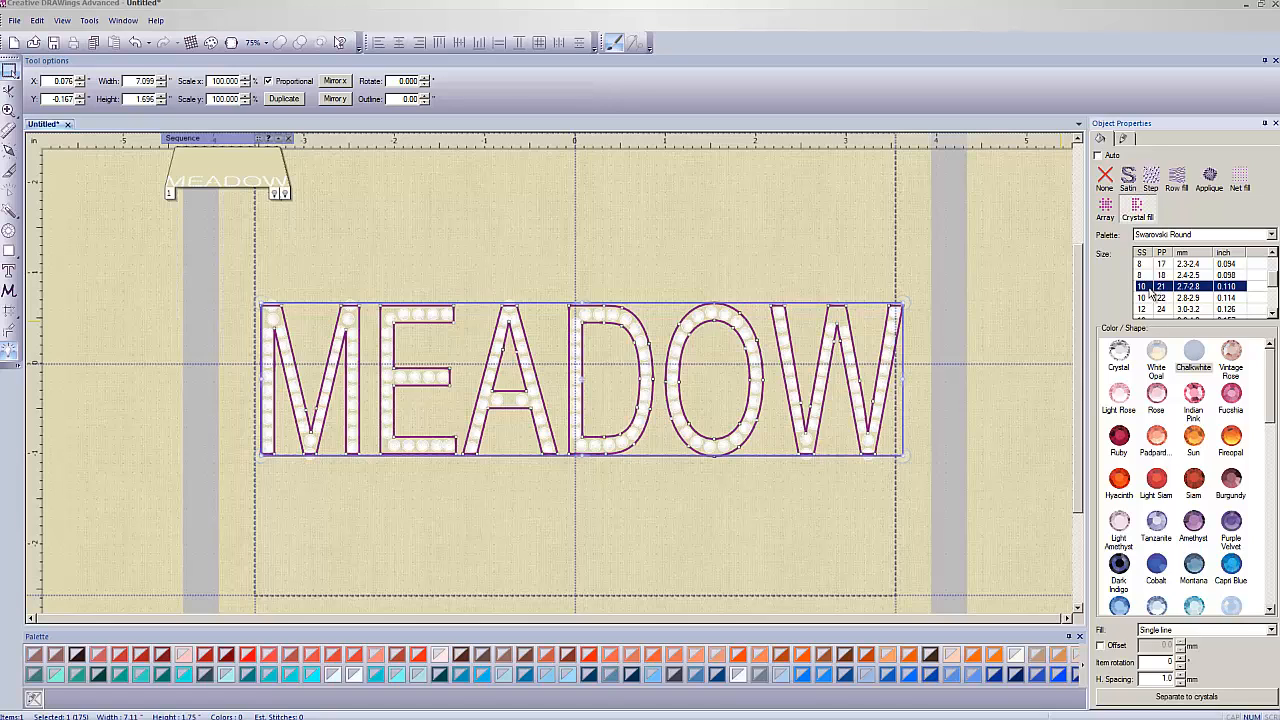
Try the Crystal and Rose stone colors on the MEADOW text and apply Ruby
click(1120, 354)
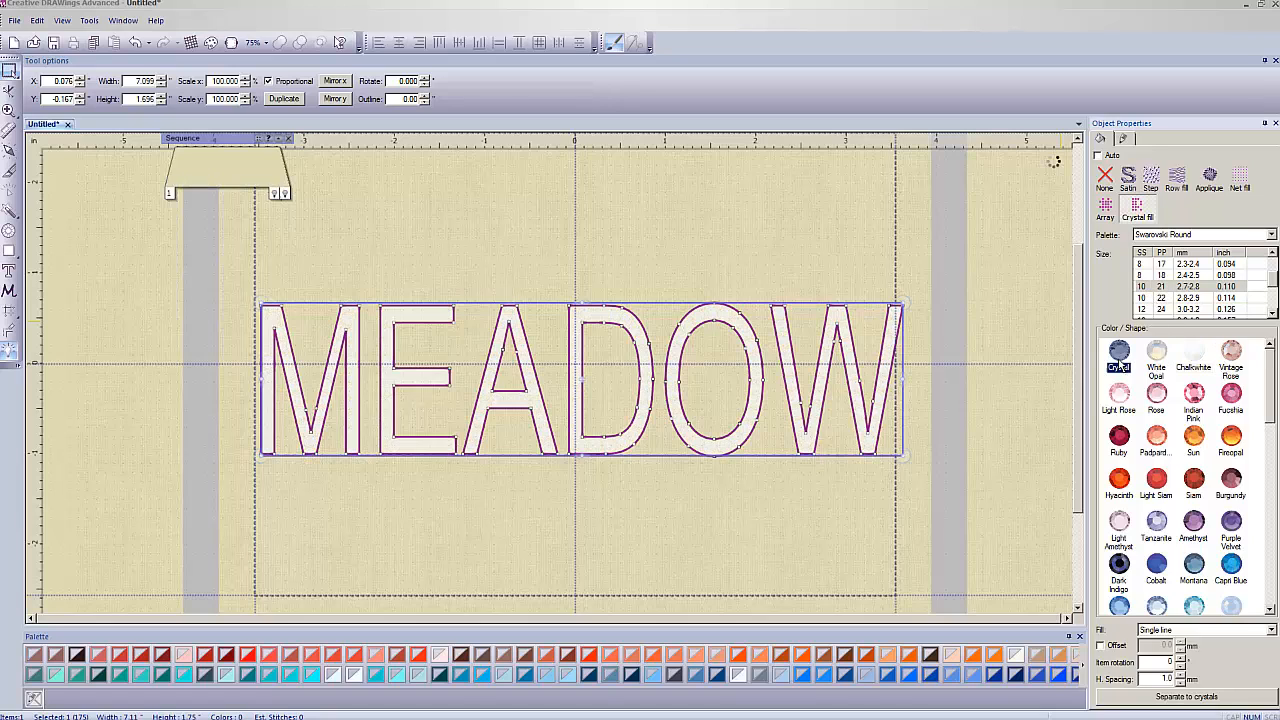
click(1156, 393)
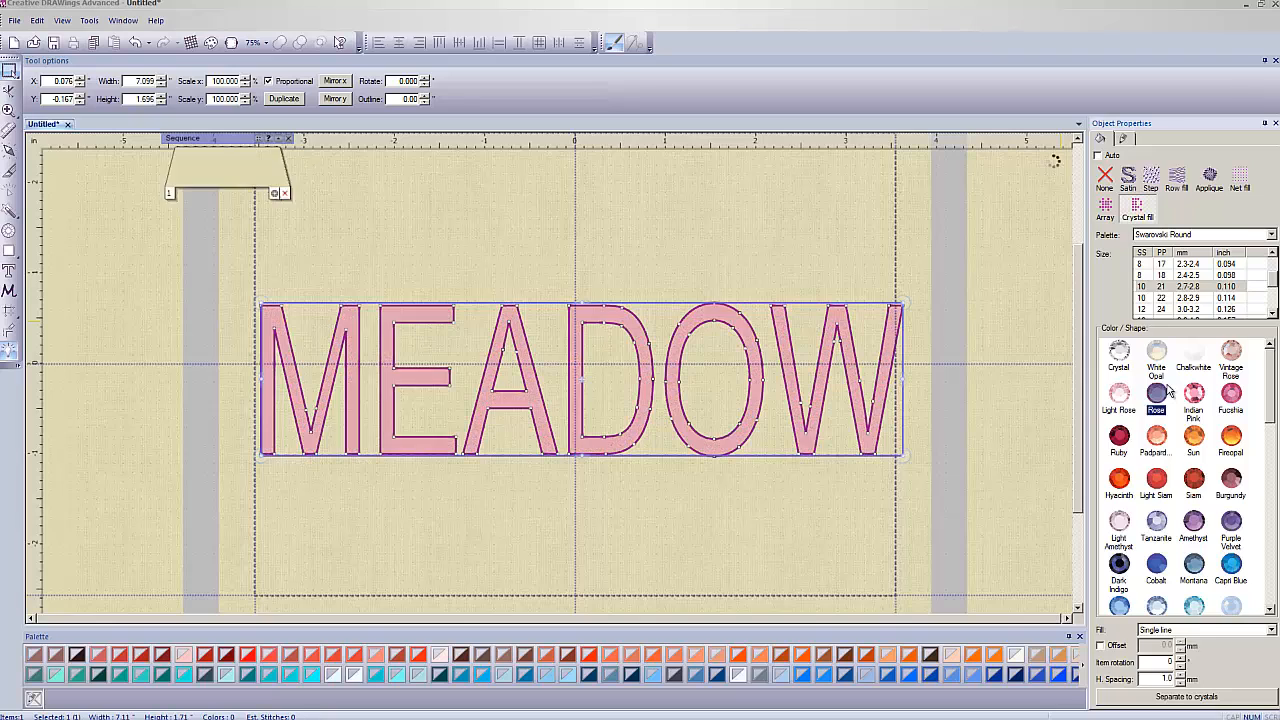
click(1130, 362)
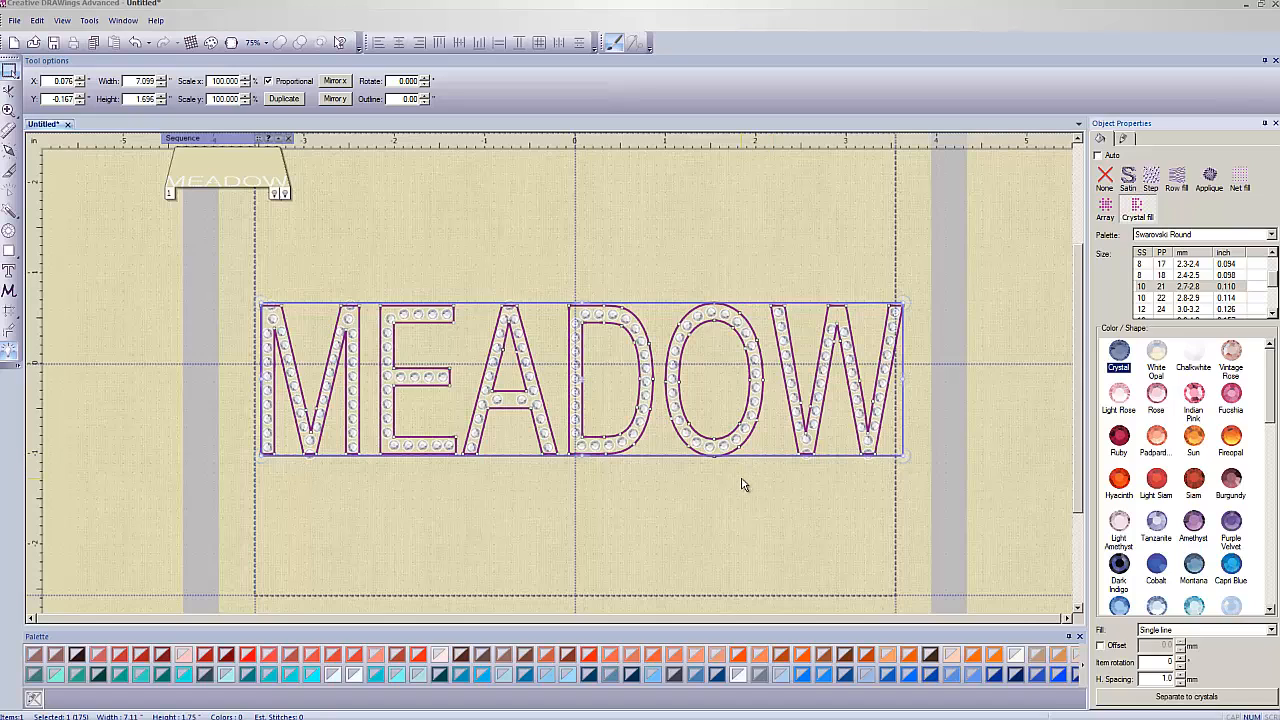
click(1124, 446)
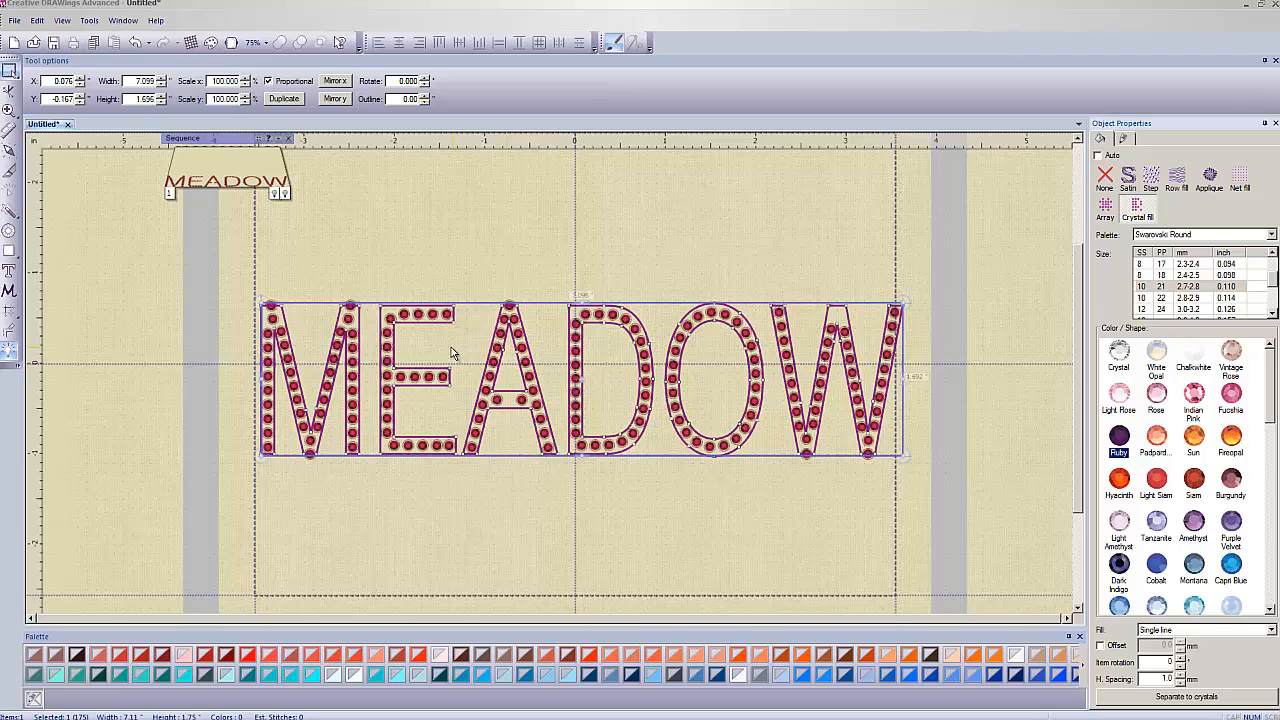
Place single Ruby SS 10 / PP 21 crystals in the gap of the A's crossbar and at the W's middle peak
click(9, 231)
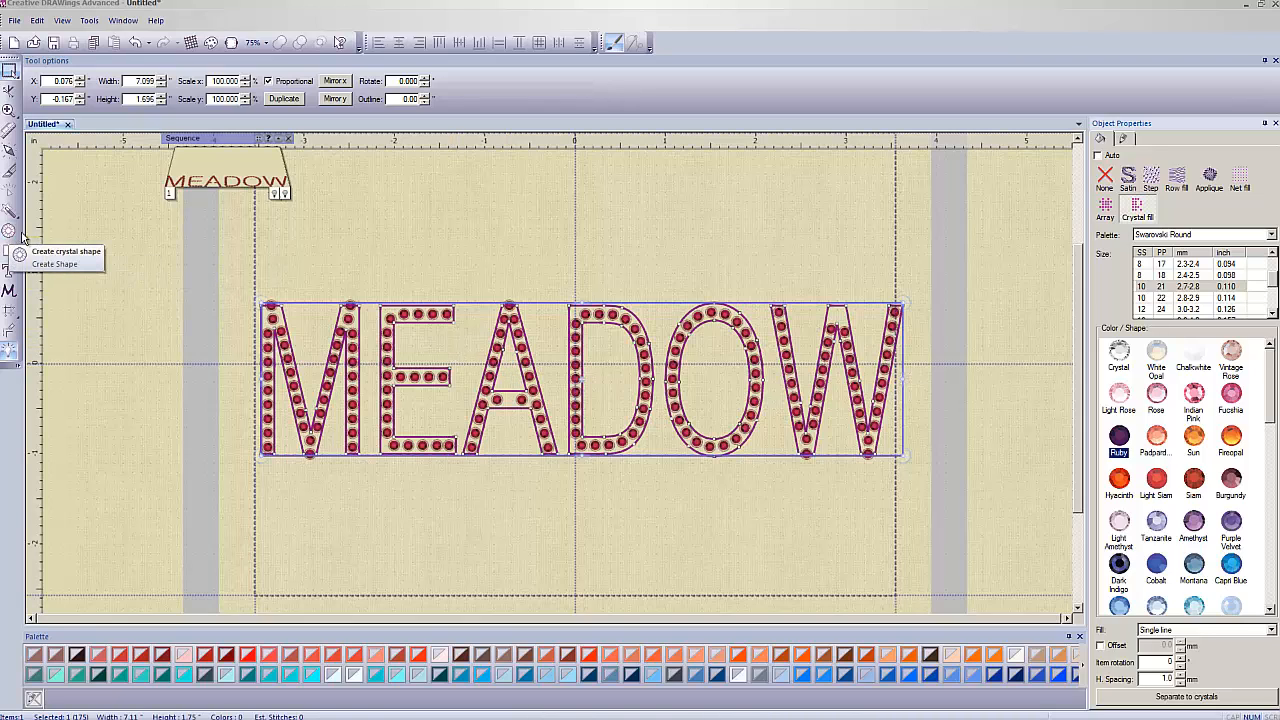
click(10, 232)
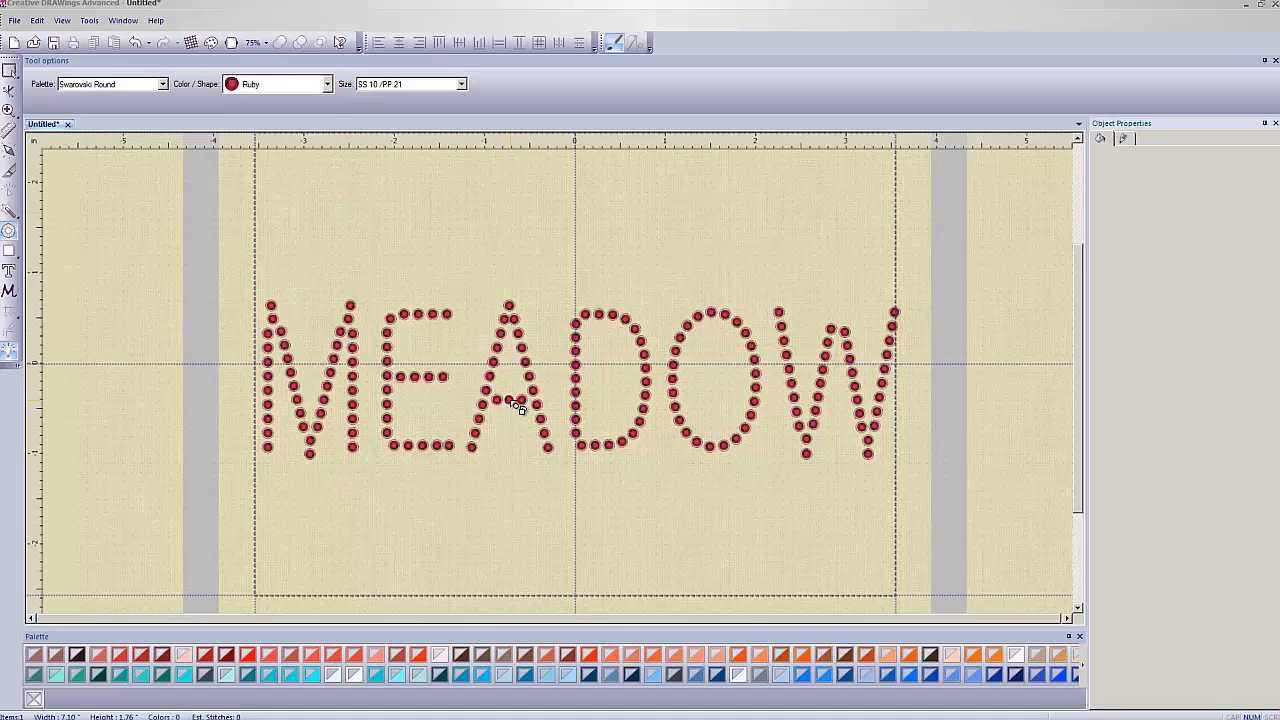
click(510, 400)
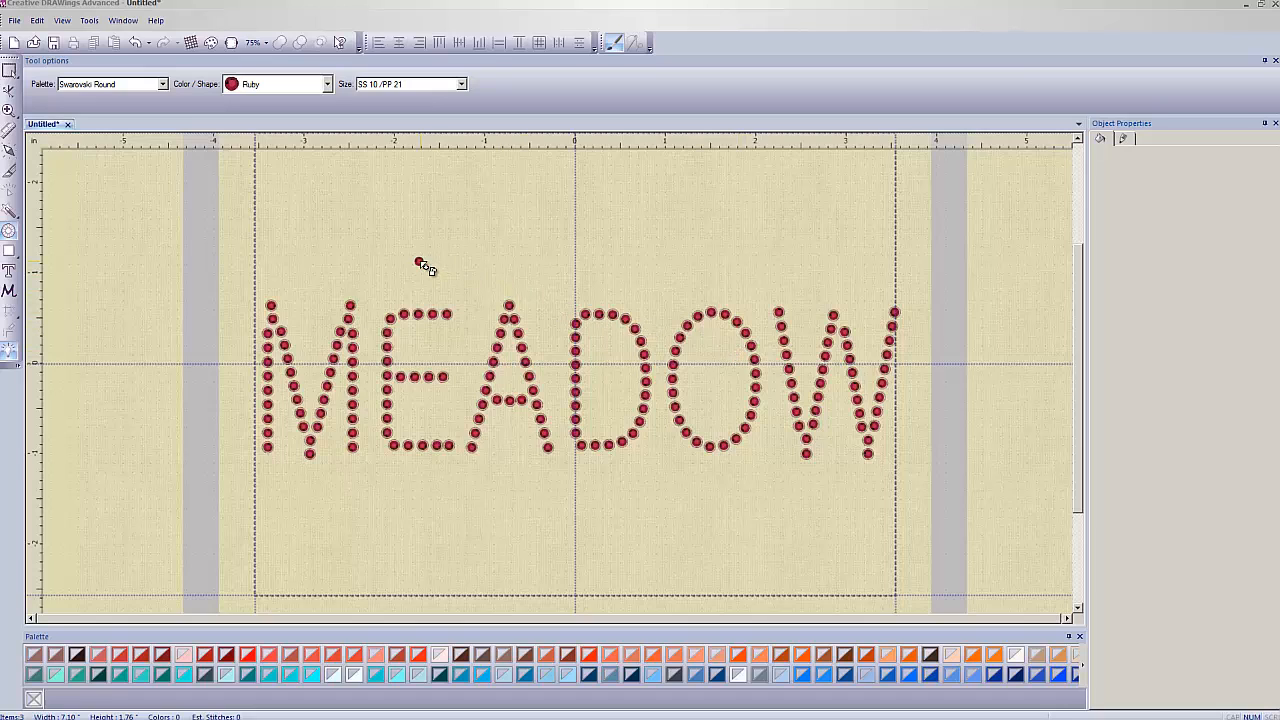
key(Escape)
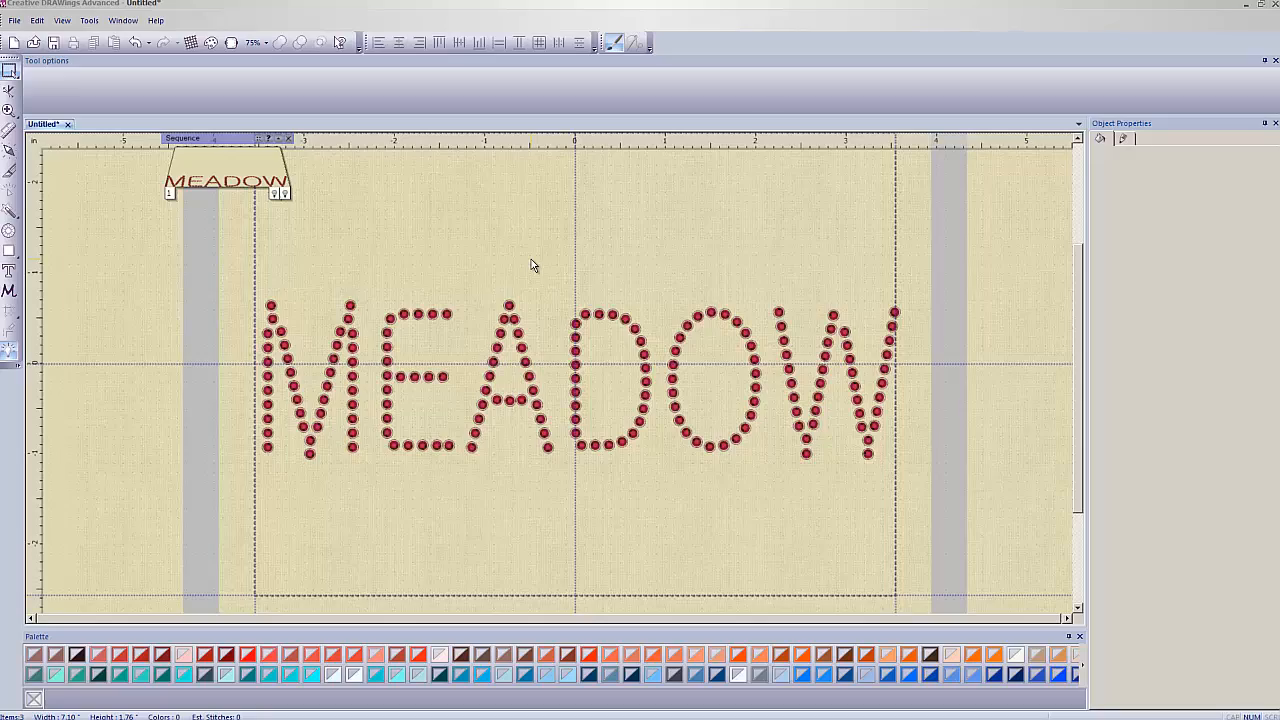
Open the Crystals/Cutters export, compare the MEADOW template preview without and with Cut Frame, and close the export without cutting
scroll(517, 305, up, 5)
scroll(511, 283, down, 2)
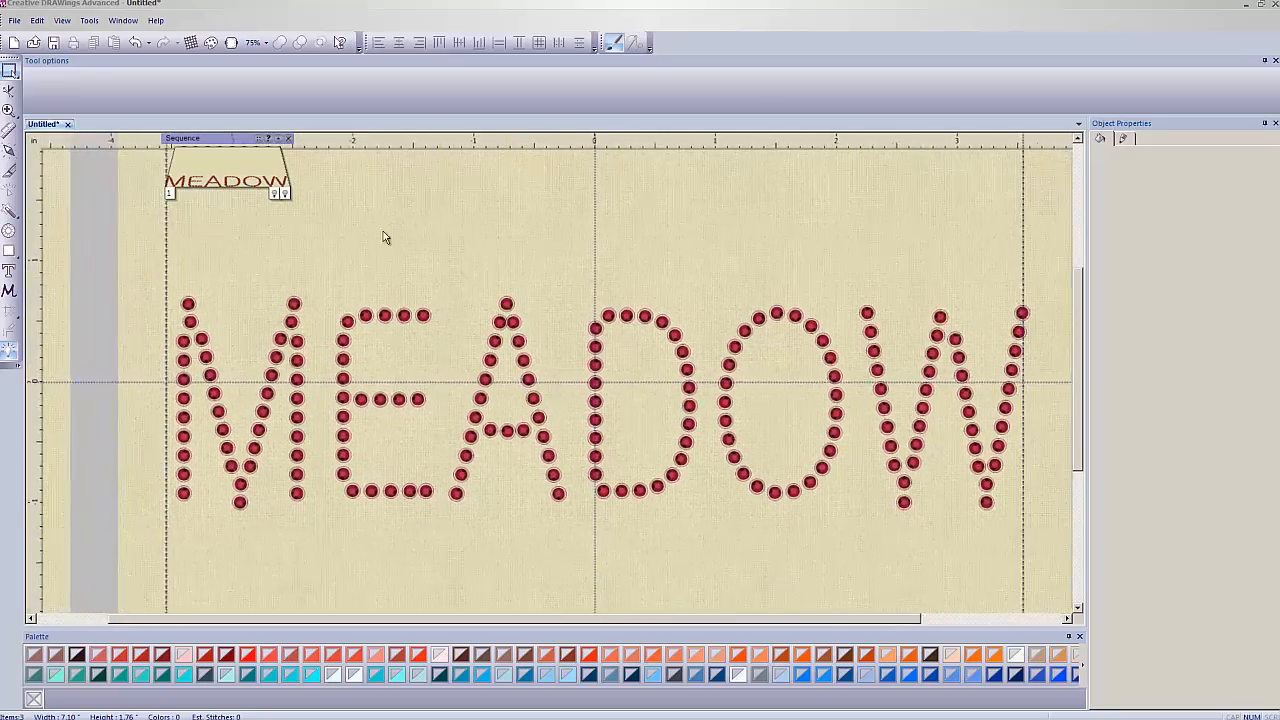
scroll(383, 237, down, 1)
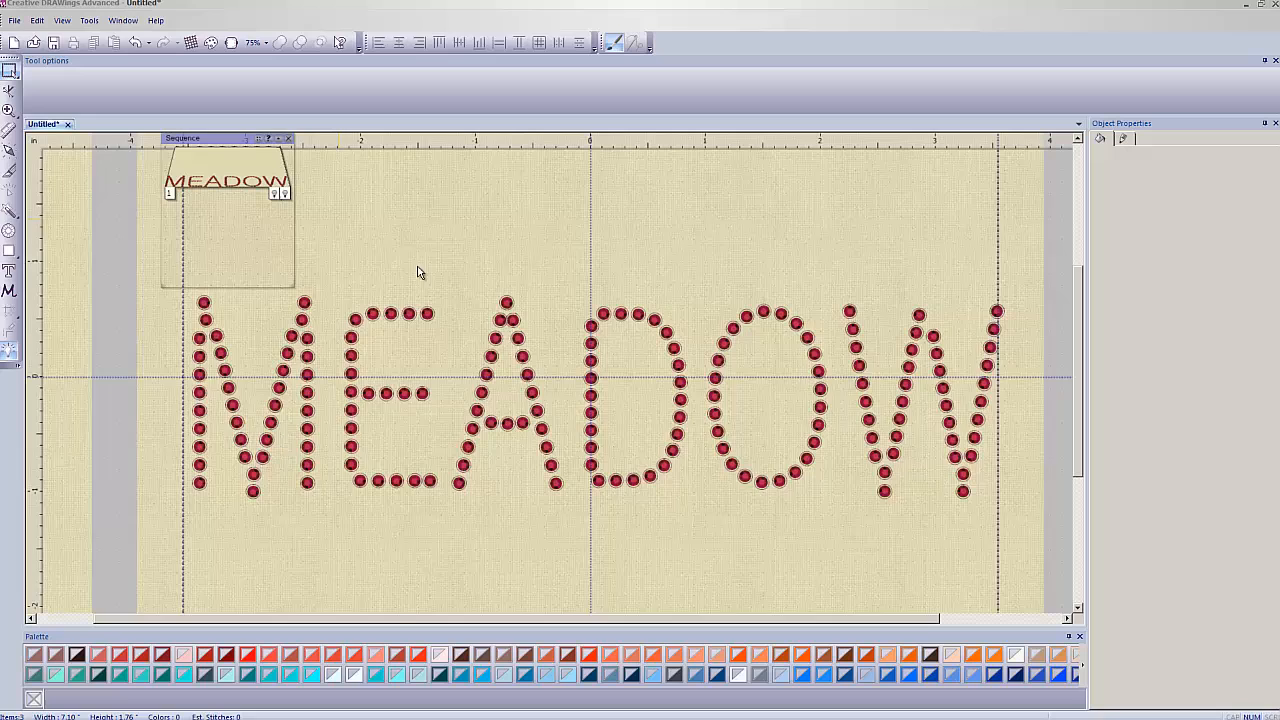
click(15, 21)
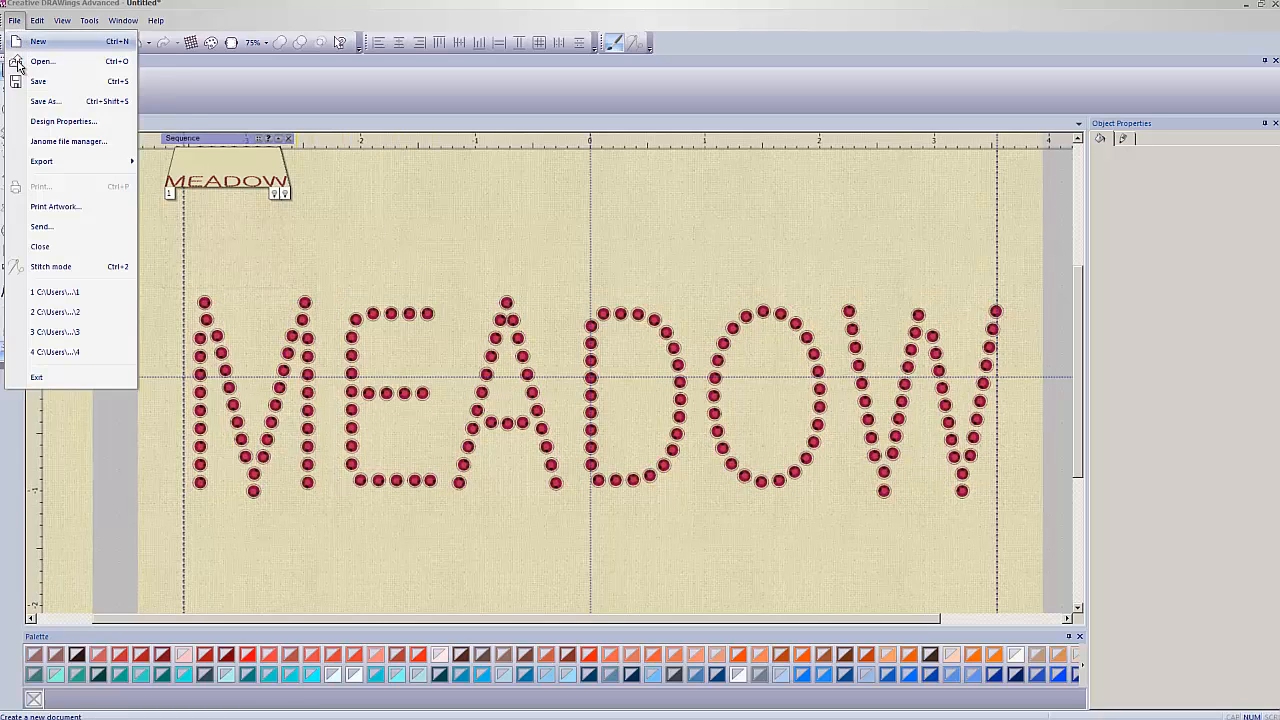
mouse_move(66, 166)
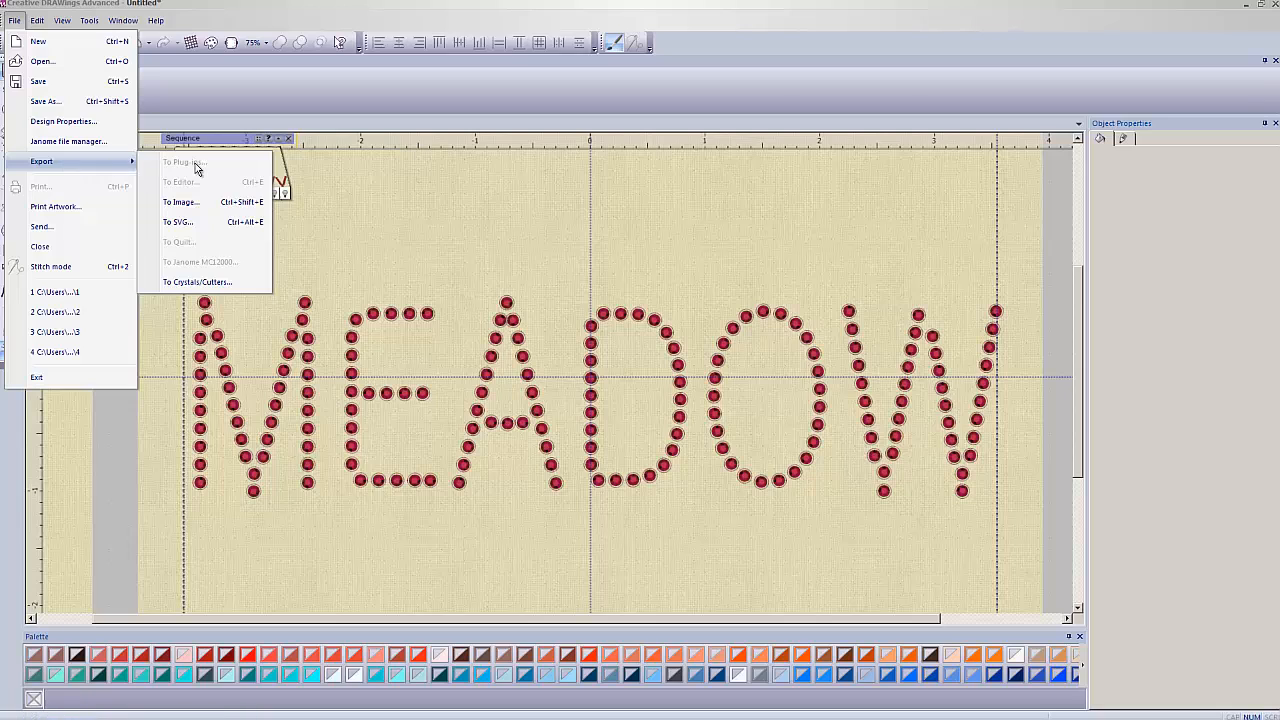
click(228, 284)
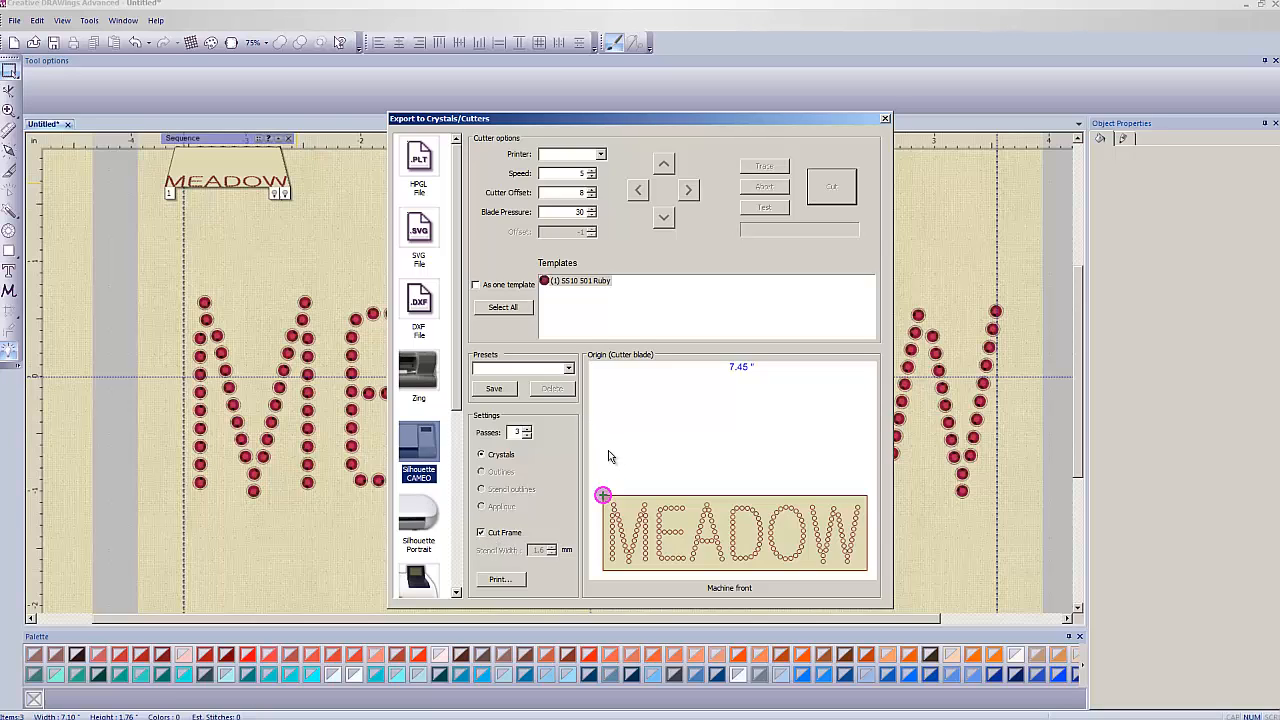
click(482, 533)
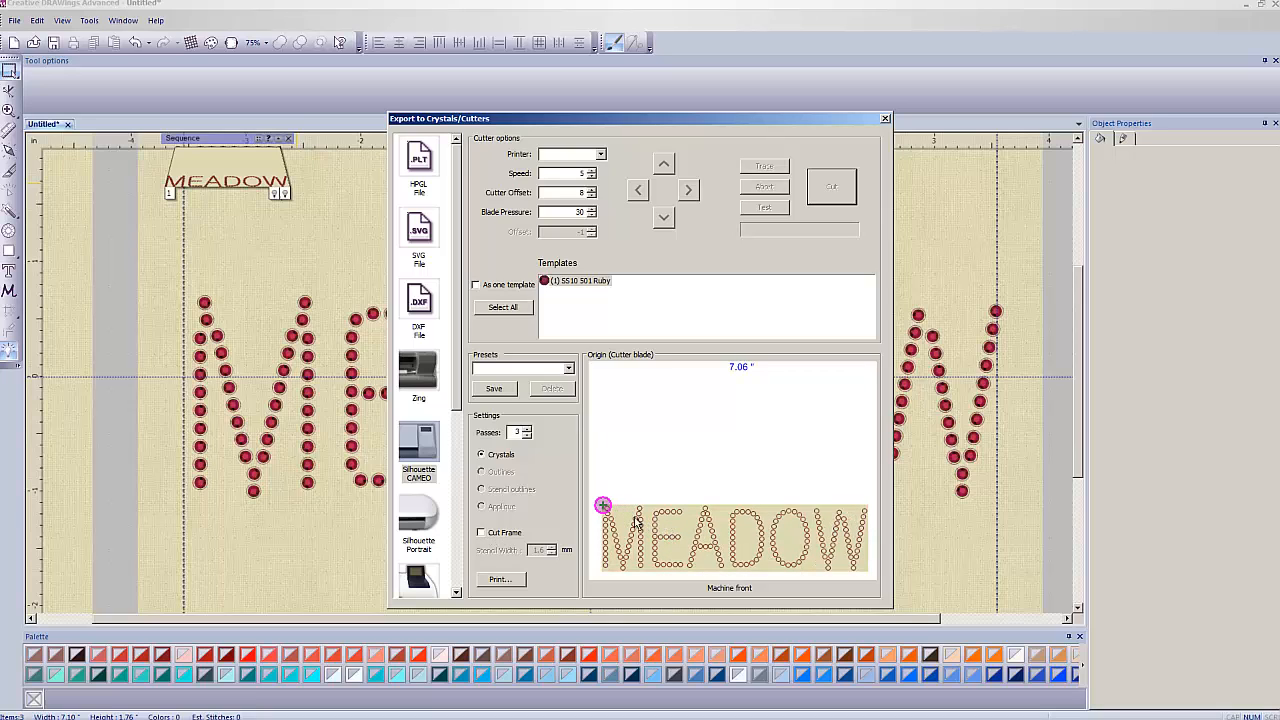
click(488, 533)
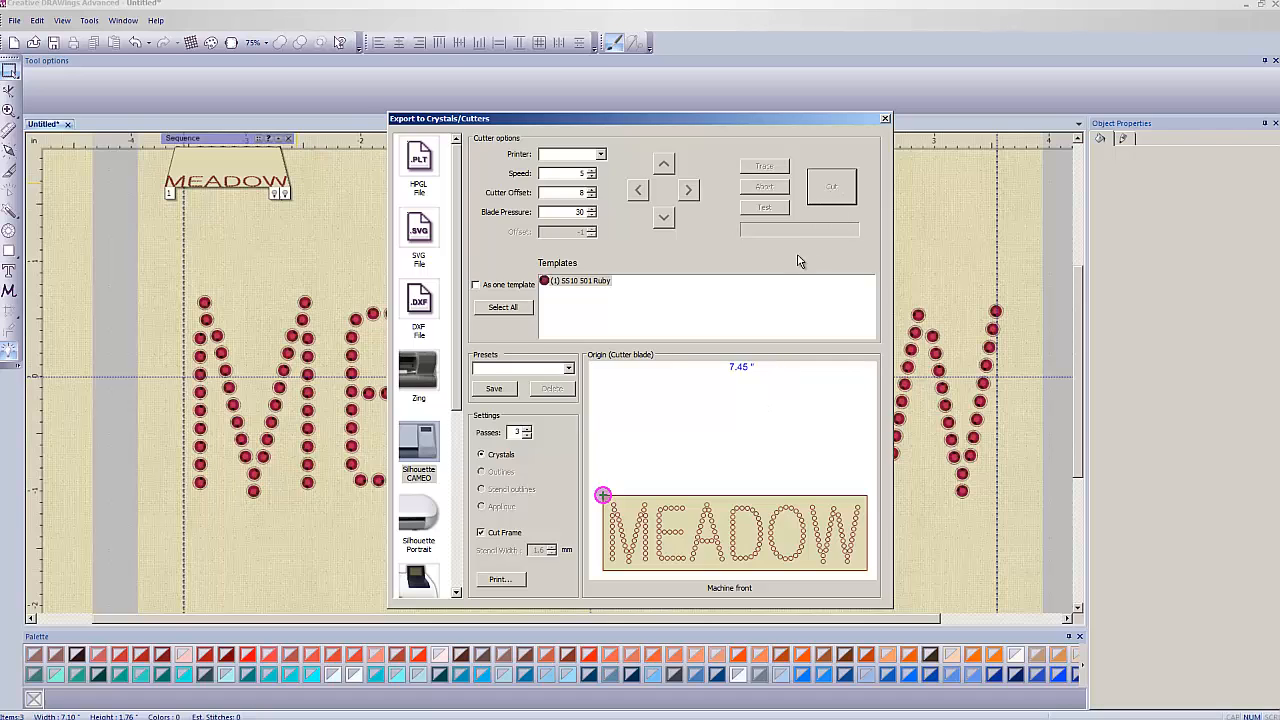
click(884, 119)
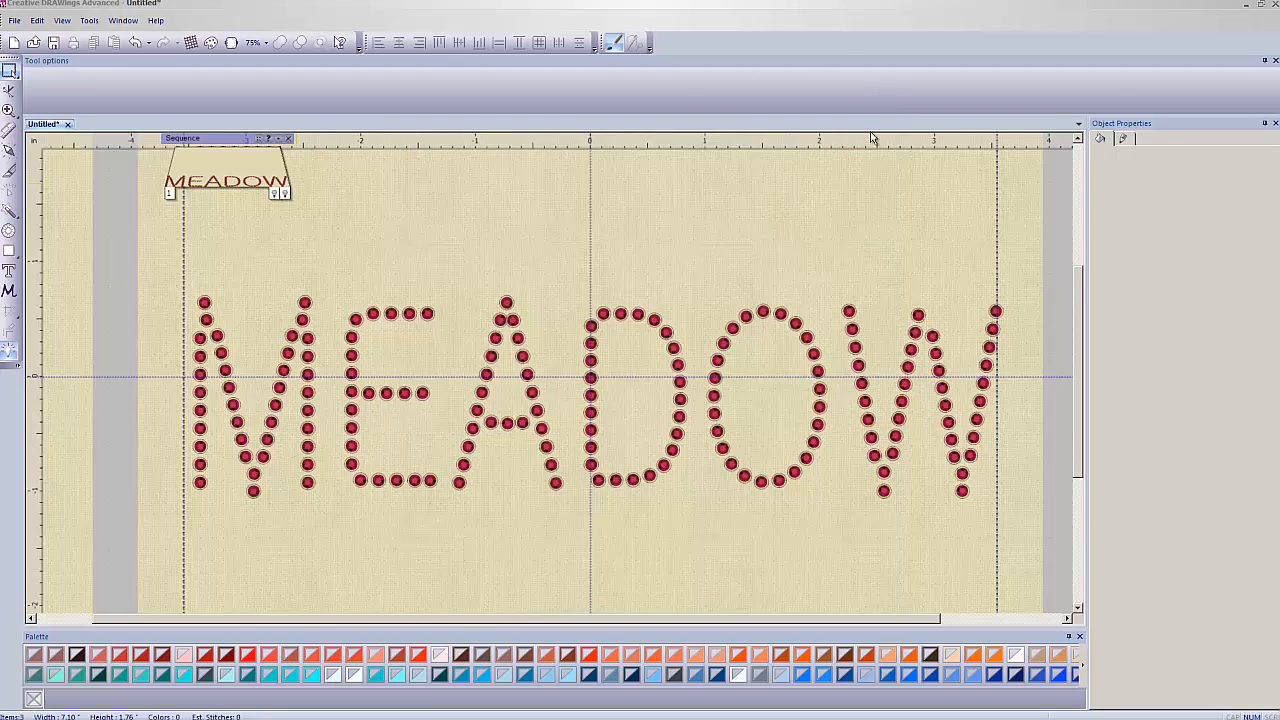